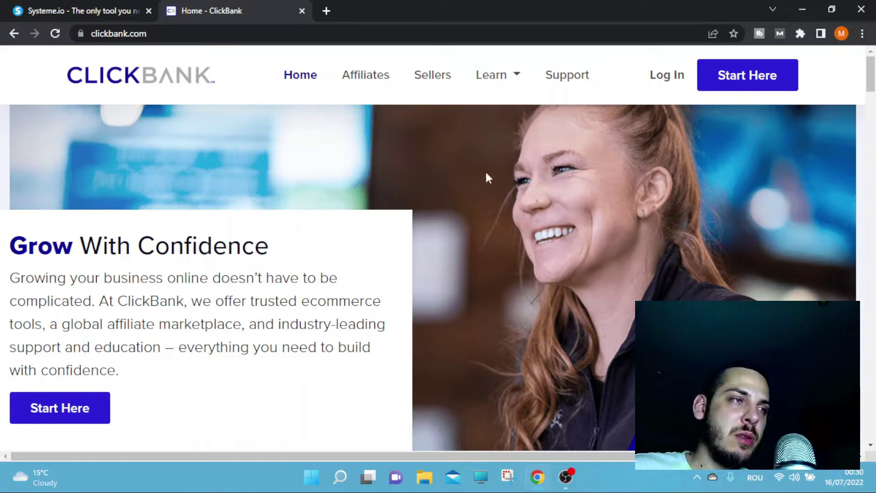
Step: View the sign-up questionnaire that customizes the ClickBank experience, and close it without answering
click(777, 77)
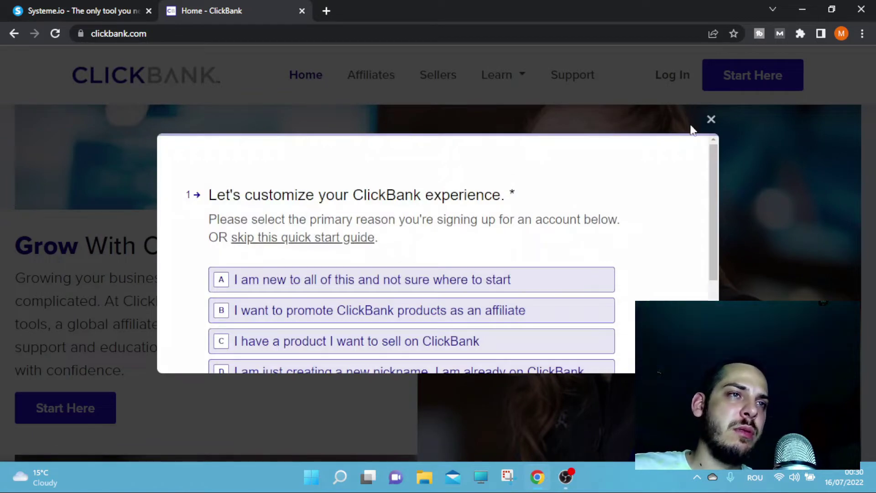
click(701, 121)
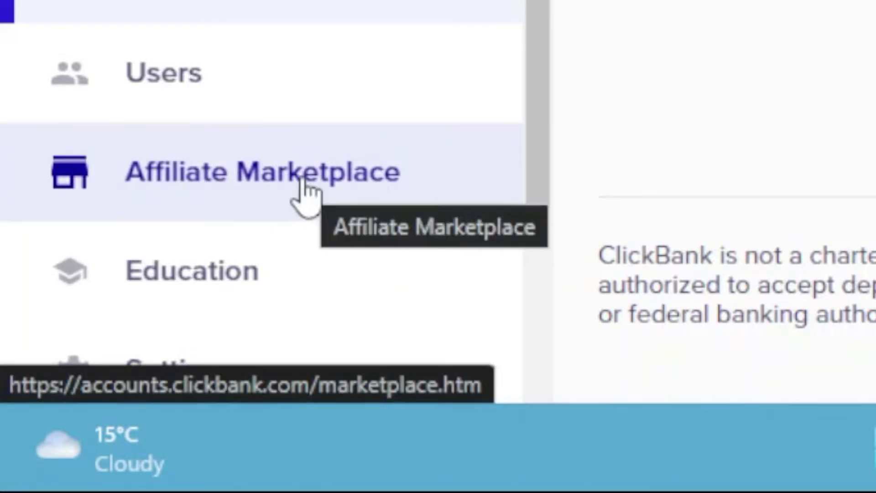
Step: Open the Affiliate Marketplace from the account dashboard and look through its list of product categories
click(304, 189)
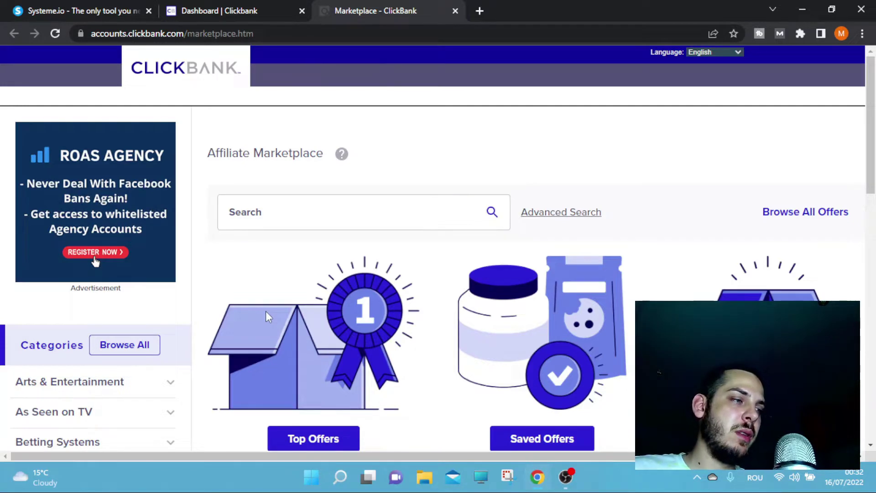
scroll(265, 310, down, 3)
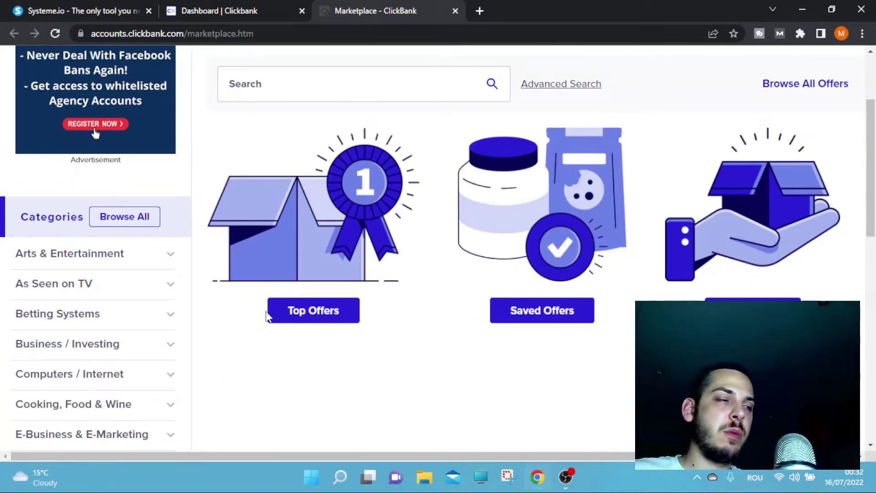
scroll(137, 265, down, 6)
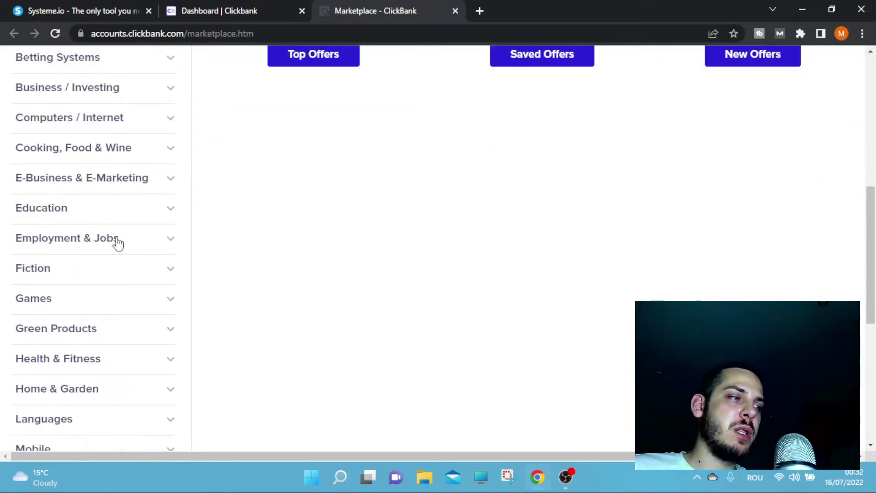
scroll(118, 237, up, 4)
scroll(80, 244, down, 3)
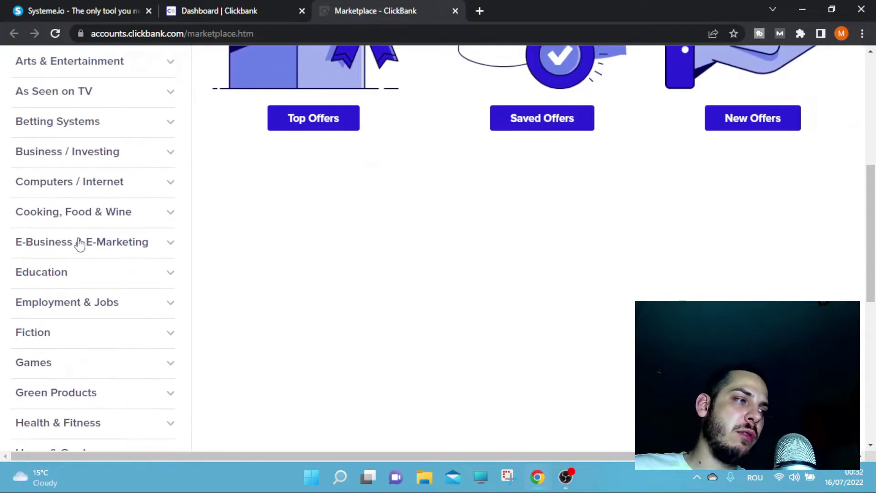
scroll(80, 244, down, 6)
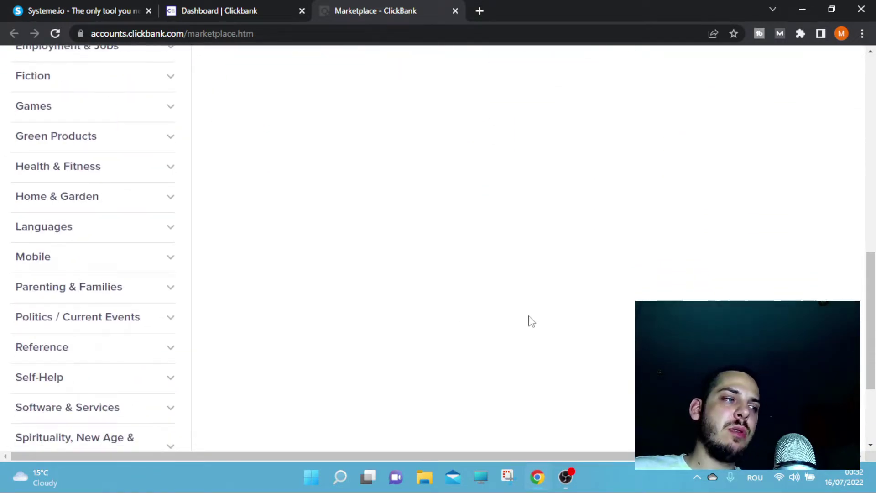
scroll(225, 160, up, 4)
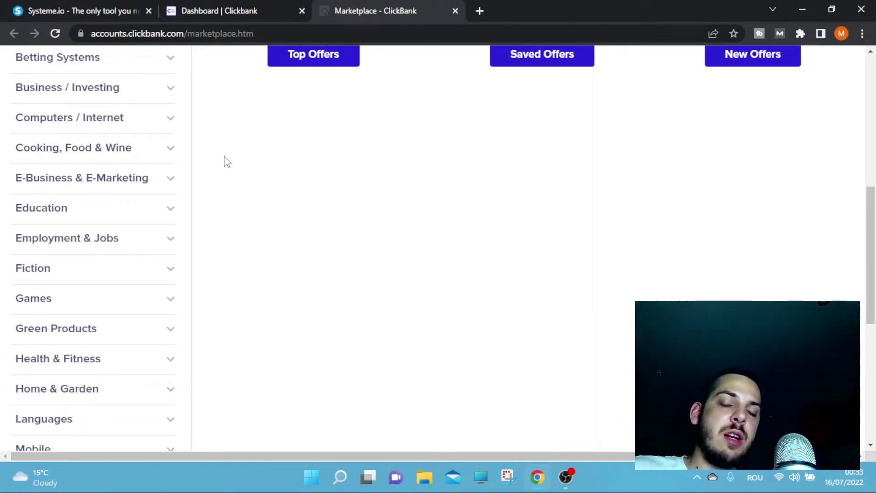
scroll(381, 209, up, 3)
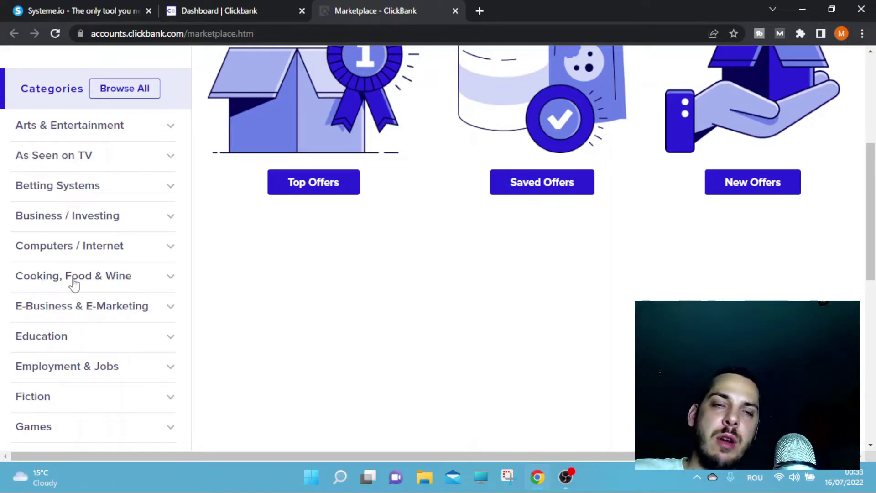
Step: Show the Cooking, Food & Wine offers and review their average earnings per conversion, including 1 Month Vegan Challenge 2.0
click(109, 280)
scroll(465, 340, up, 1)
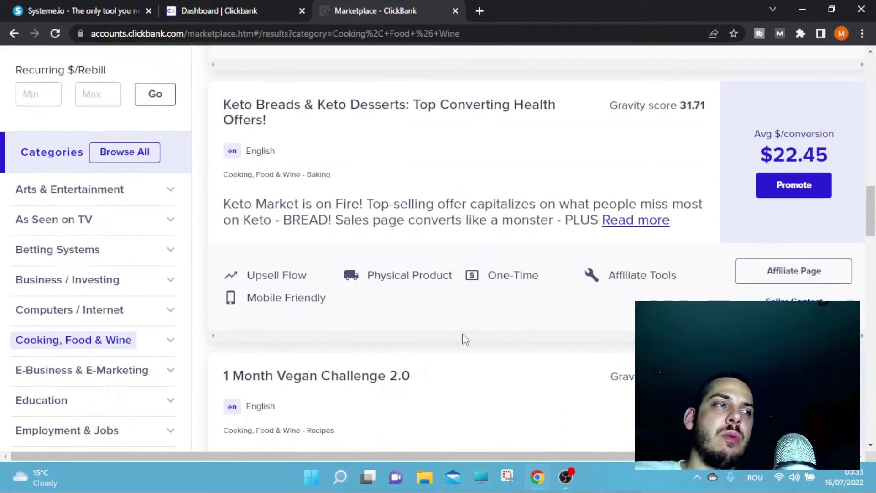
scroll(433, 298, down, 4)
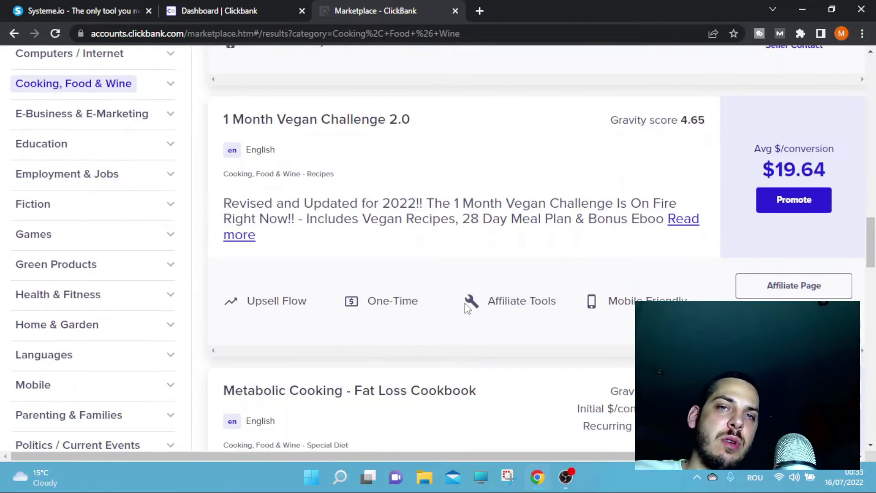
scroll(461, 305, up, 1)
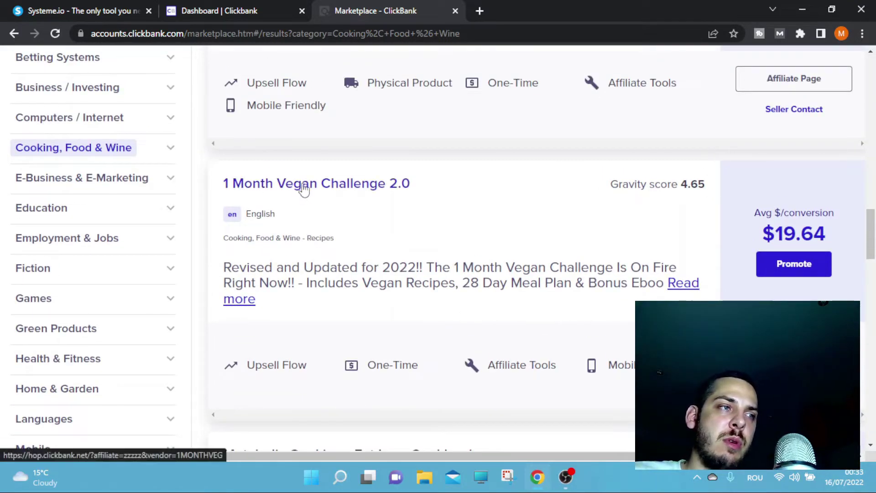
drag(762, 233, 823, 230)
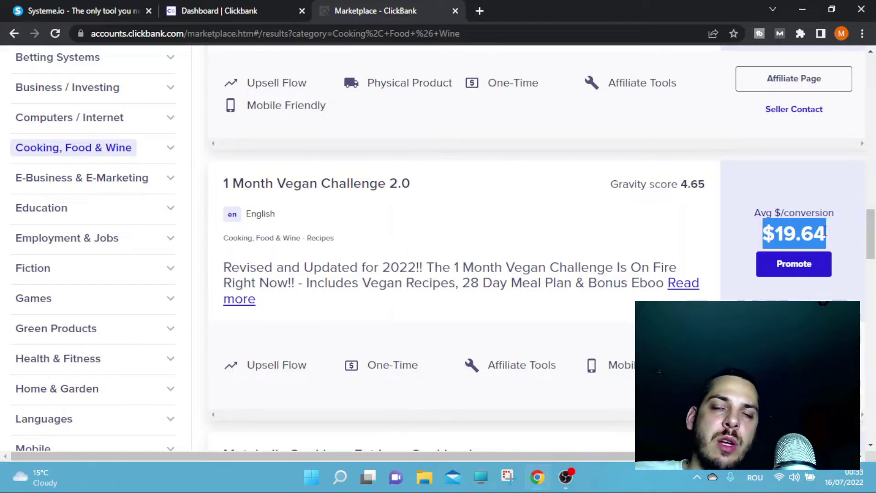
scroll(446, 364, down, 15)
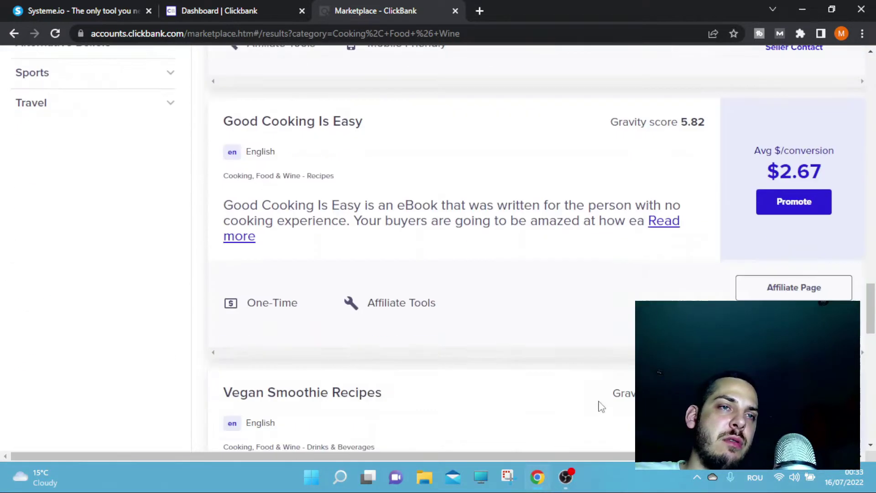
scroll(600, 407, up, 12)
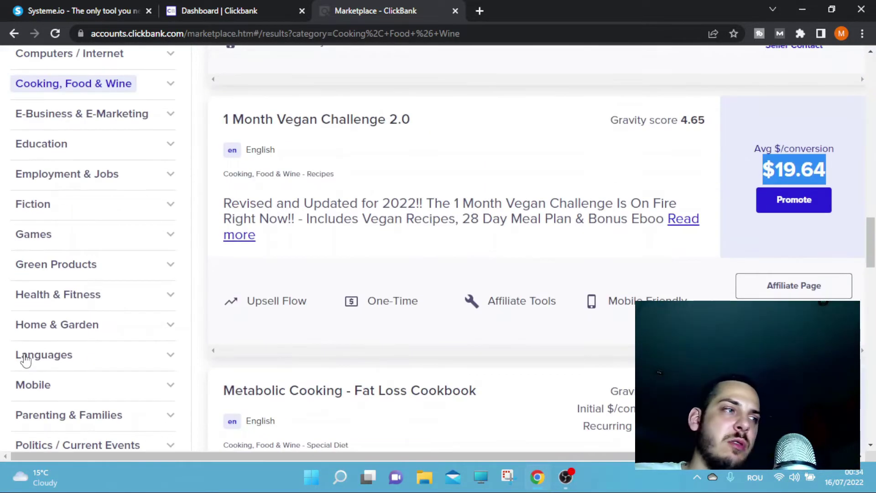
Step: Show the offers in the Parenting subcategory of Parenting & Families and review the listed products
scroll(25, 361, down, 3)
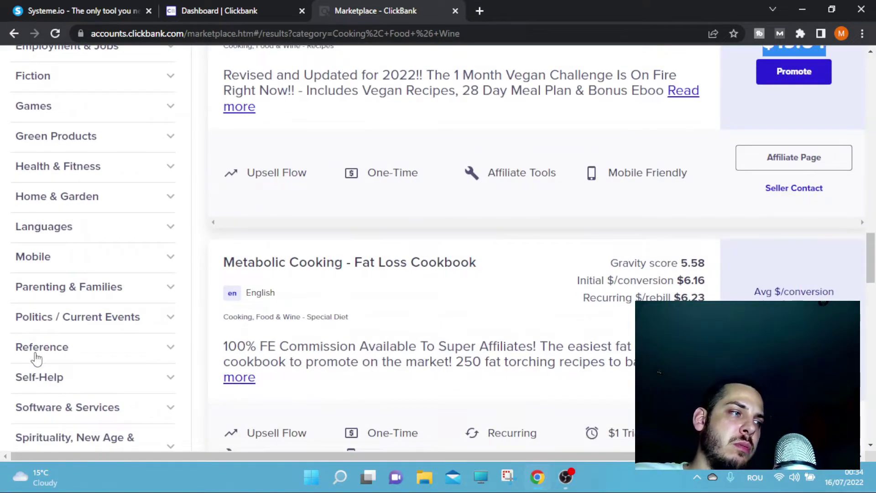
click(131, 294)
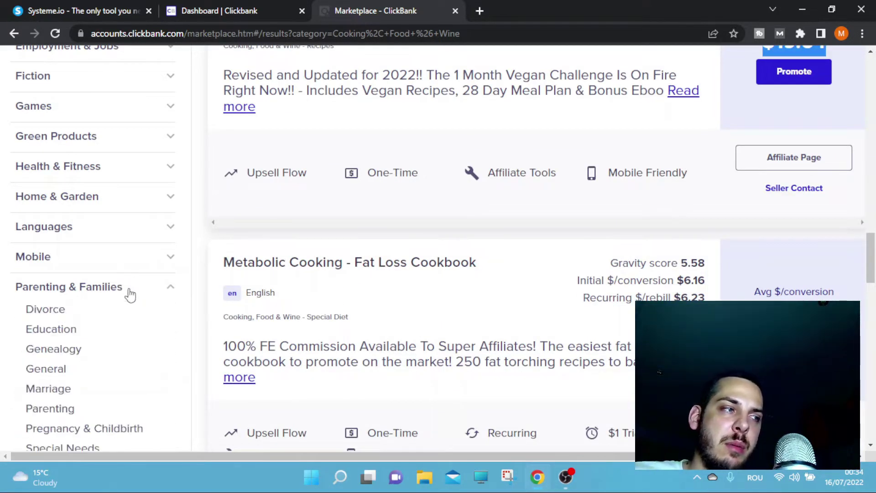
scroll(92, 302, down, 1)
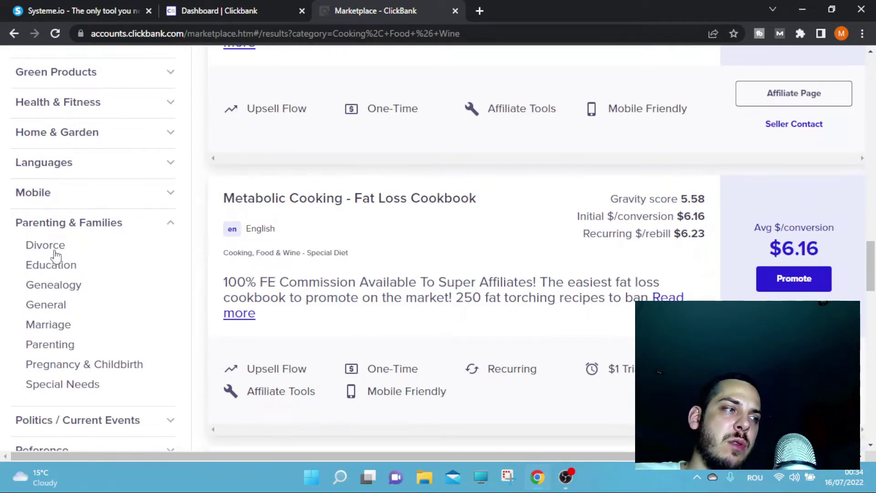
click(63, 349)
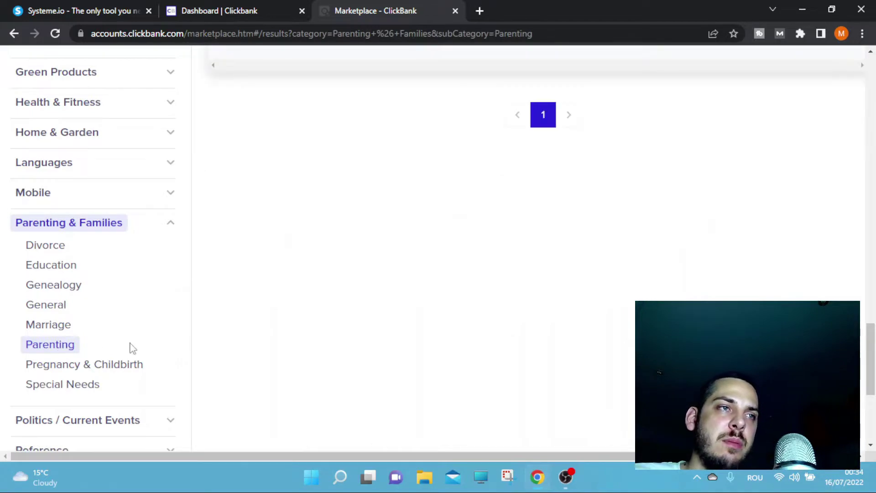
scroll(538, 268, down, 8)
scroll(539, 268, up, 7)
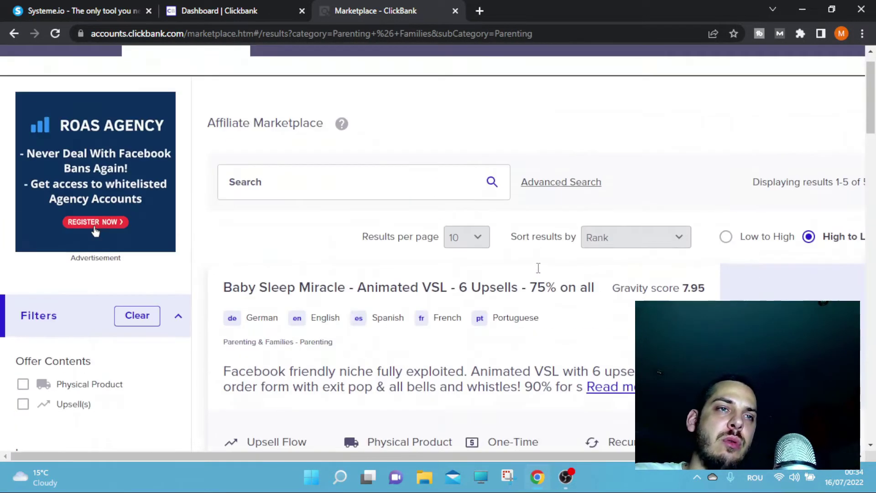
scroll(538, 268, up, 1)
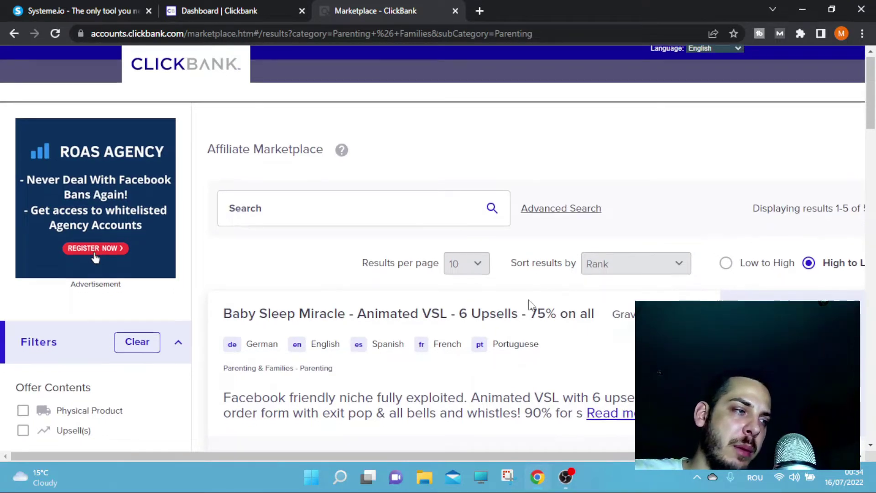
scroll(263, 272, down, 3)
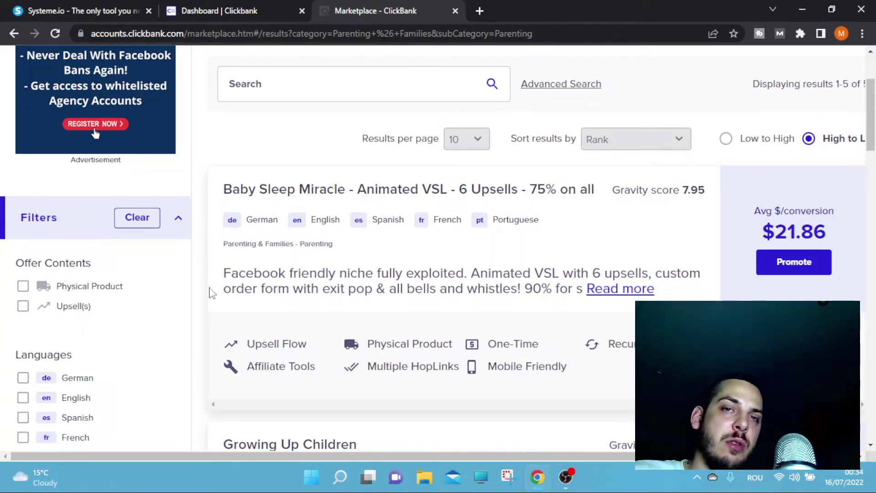
Step: Switch the marketplace results to the Spirituality, New Age & Alternative Beliefs category
scroll(174, 335, down, 14)
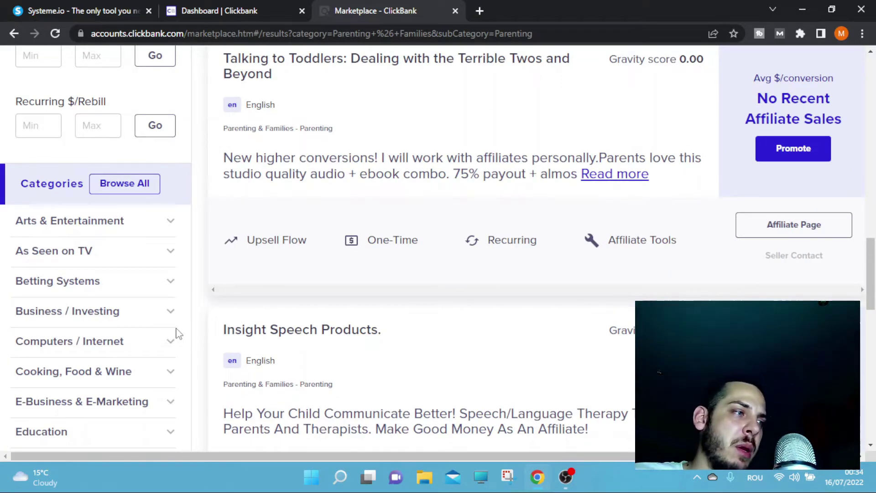
scroll(177, 334, down, 1)
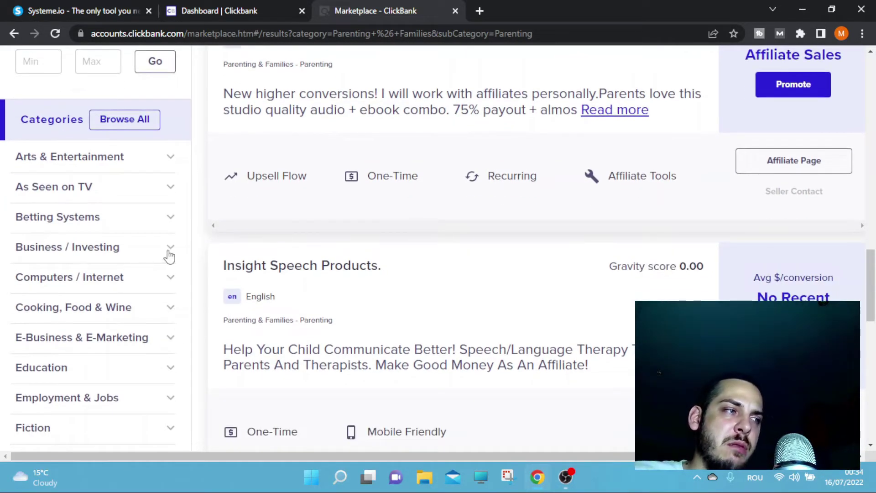
scroll(164, 254, down, 2)
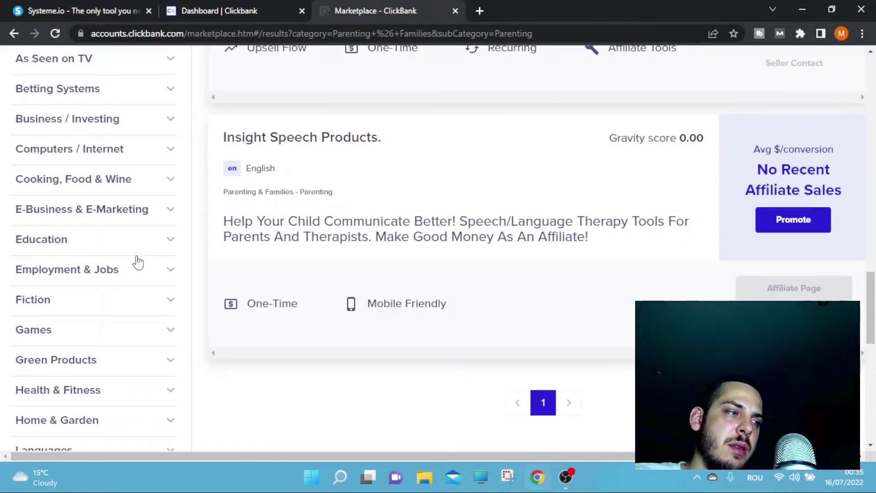
scroll(136, 320, down, 1)
scroll(134, 336, down, 4)
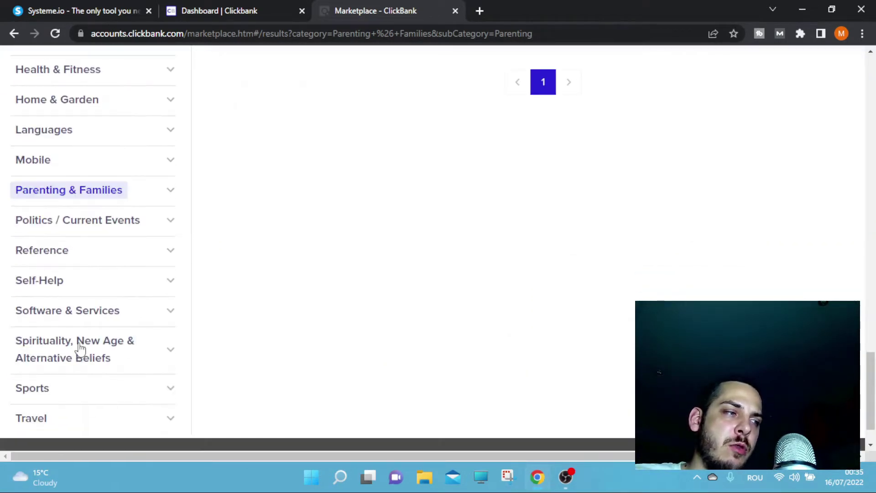
scroll(80, 349, down, 1)
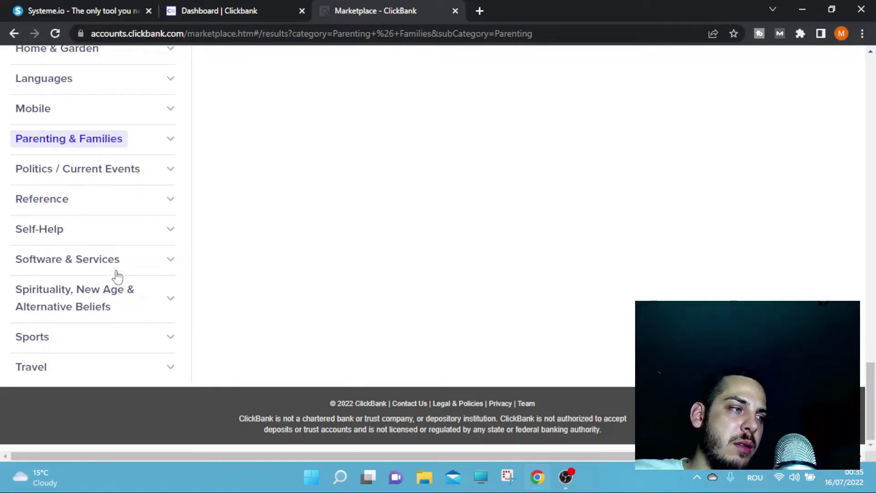
click(132, 303)
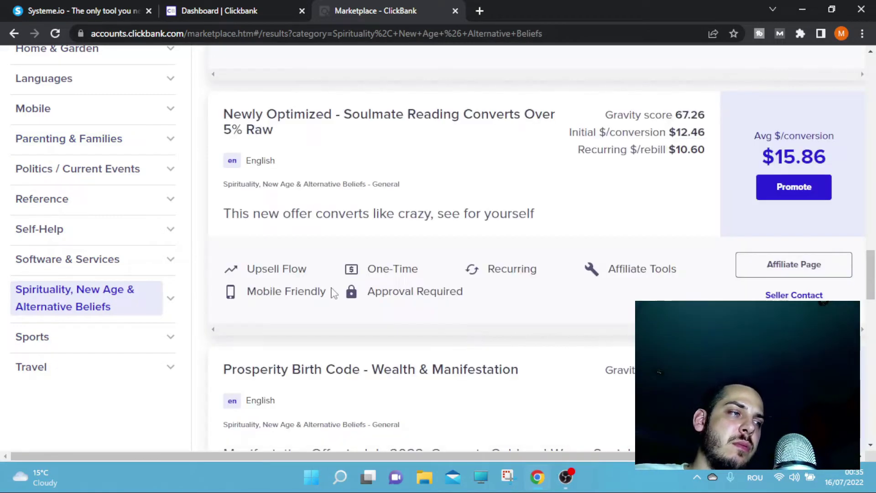
Step: Look through the category's first page of offers, sort the results by Gravity, and check the top-ranked offer
scroll(358, 325, down, 12)
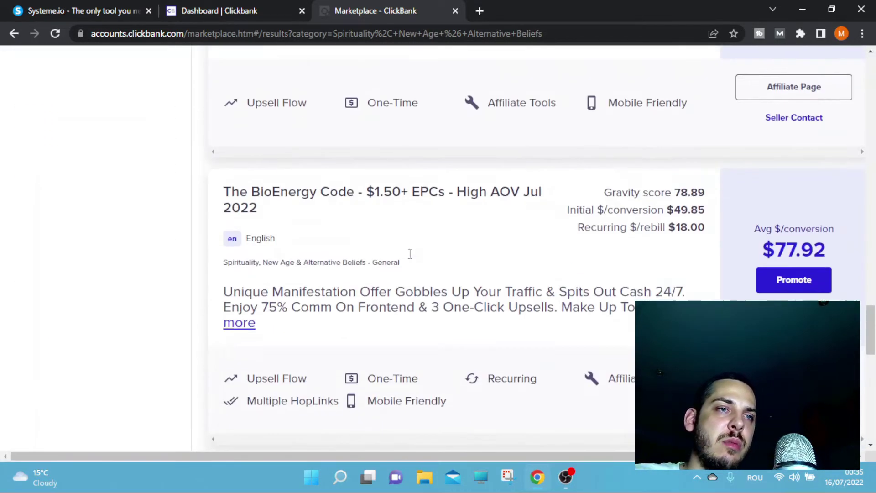
scroll(672, 254, down, 5)
scroll(672, 254, up, 8)
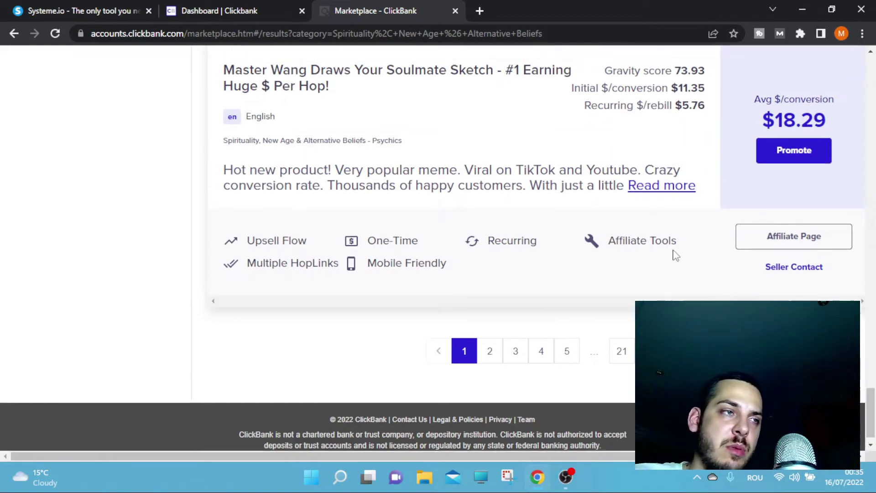
scroll(676, 255, up, 10)
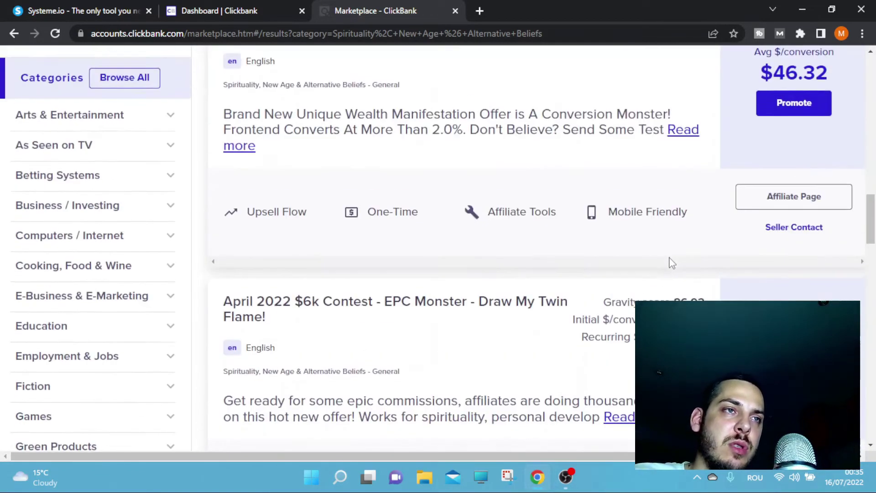
scroll(676, 262, up, 15)
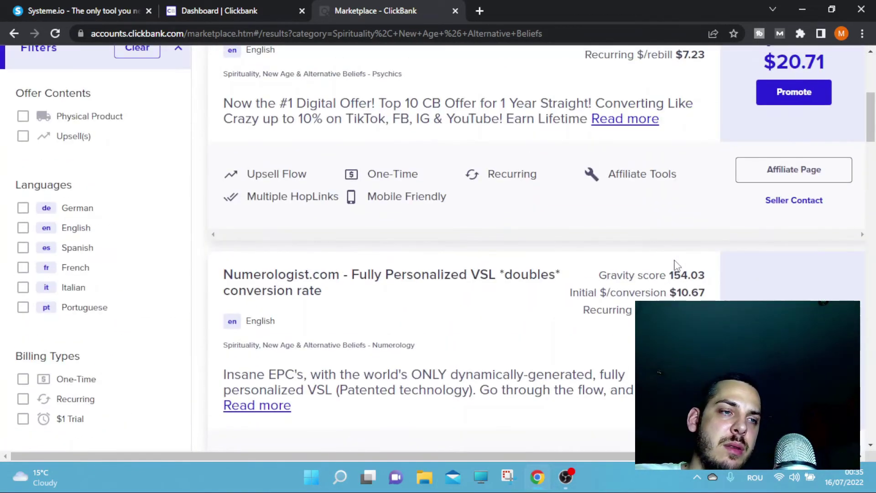
click(639, 226)
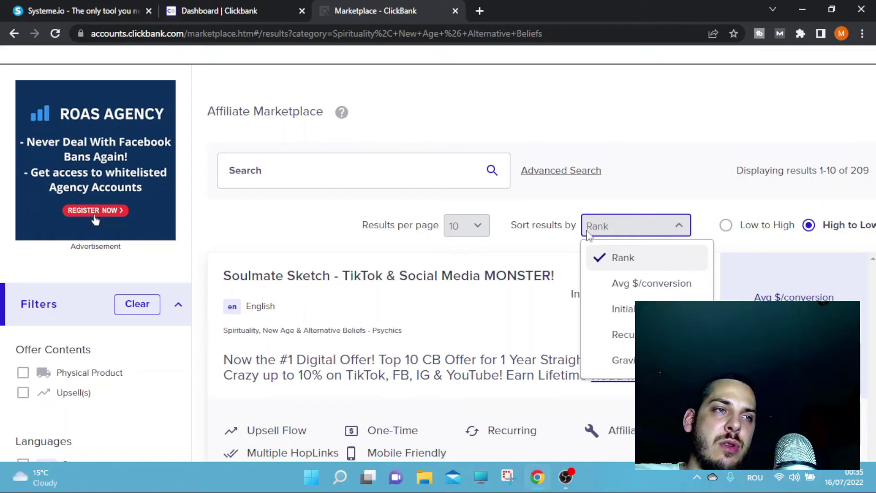
click(627, 360)
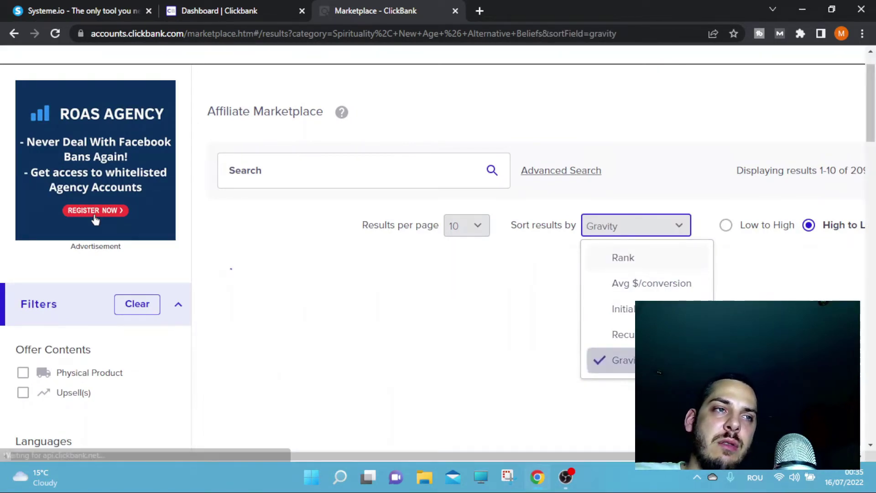
scroll(627, 356, down, 4)
scroll(623, 324, up, 1)
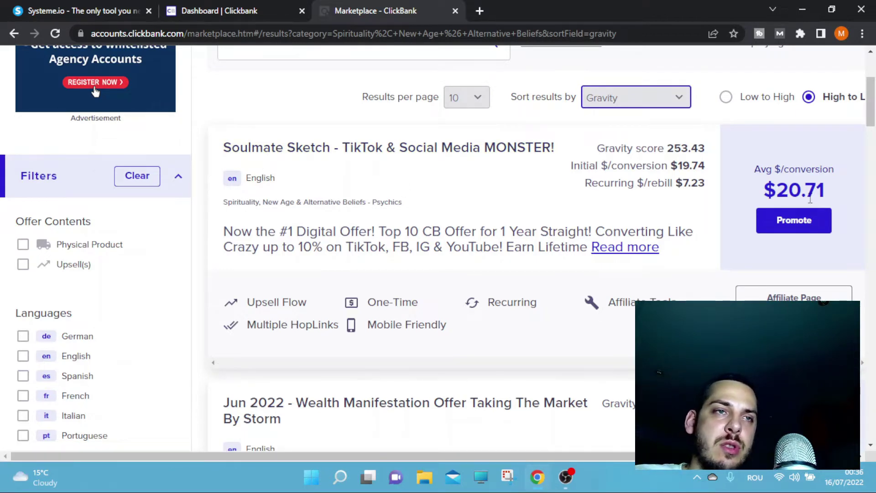
Step: Look through the highest-Gravity Spirituality offers, comparing their gravity scores and average earnings per conversion
scroll(810, 199, down, 4)
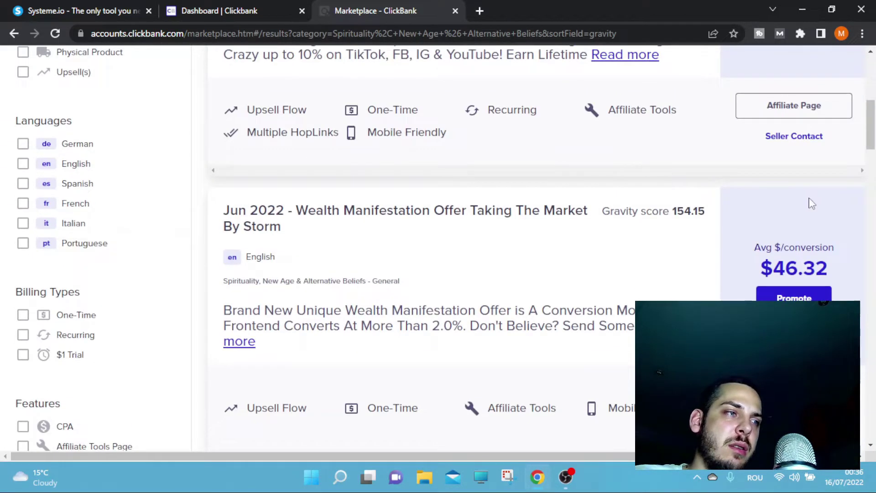
scroll(811, 203, down, 1)
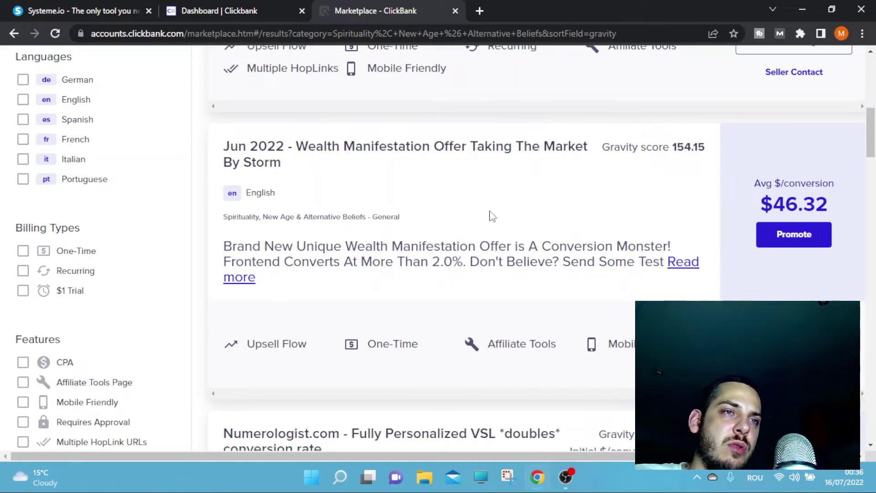
scroll(549, 283, down, 8)
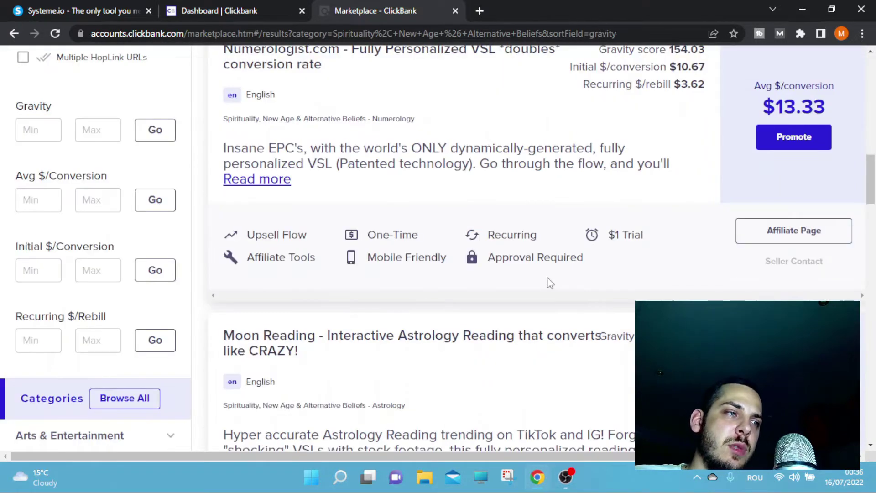
scroll(570, 296, down, 9)
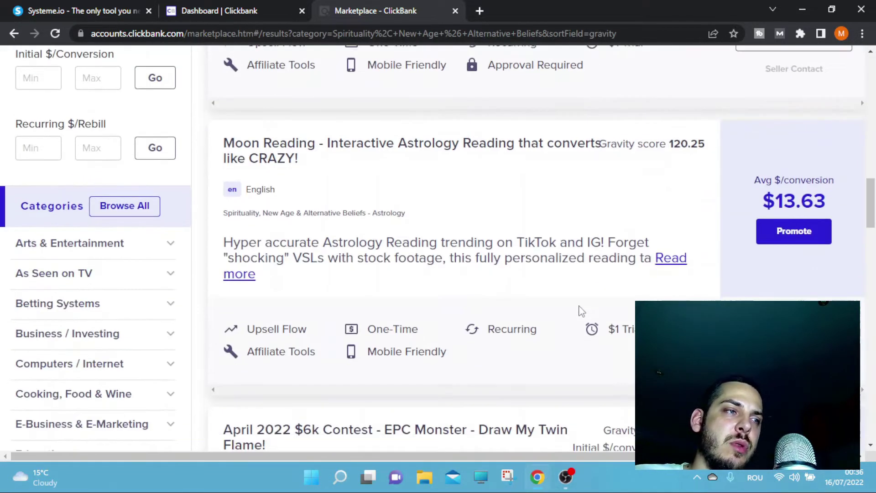
scroll(589, 307, down, 8)
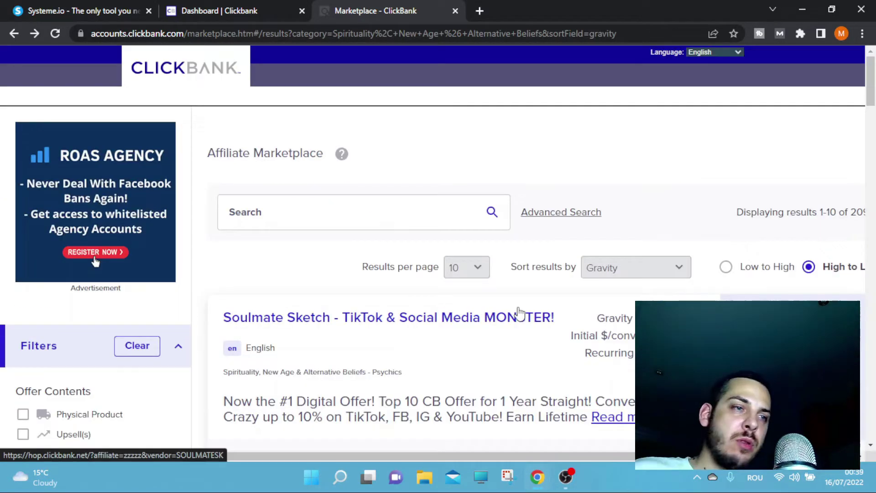
Step: Open the Soulmate Sketch offer's sales page, review its video, sample drawings and FAQ, and close it to return to the marketplace
scroll(519, 314, down, 3)
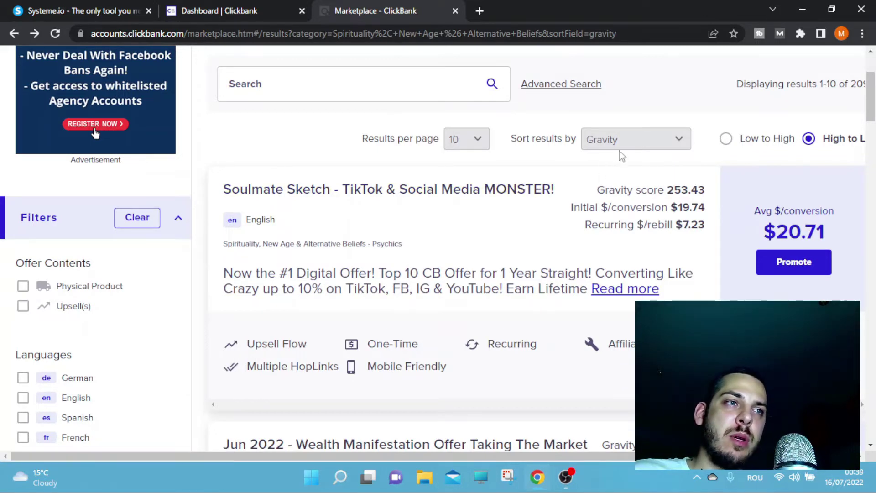
click(288, 192)
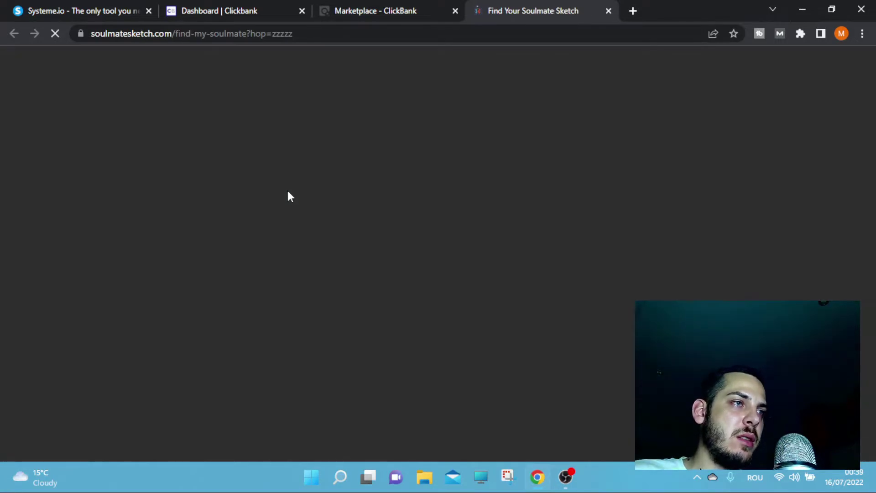
scroll(316, 187, down, 10)
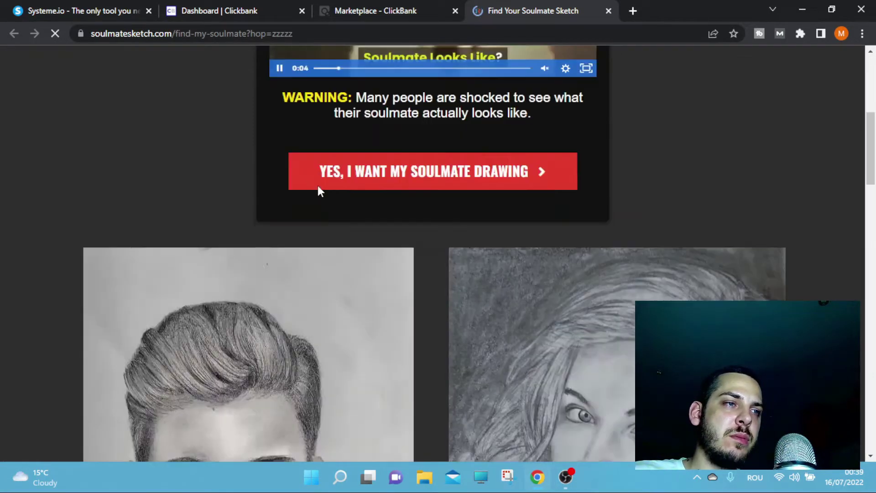
scroll(430, 166, down, 15)
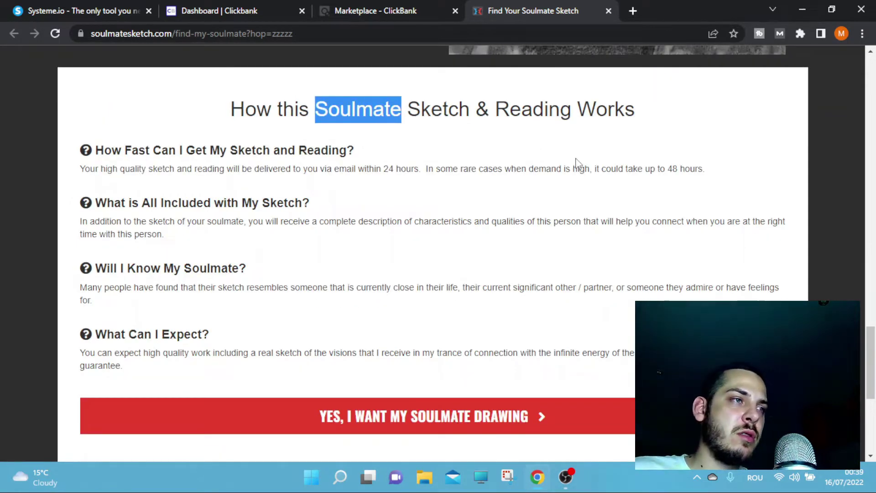
scroll(575, 162, down, 2)
scroll(553, 171, up, 8)
scroll(554, 178, up, 10)
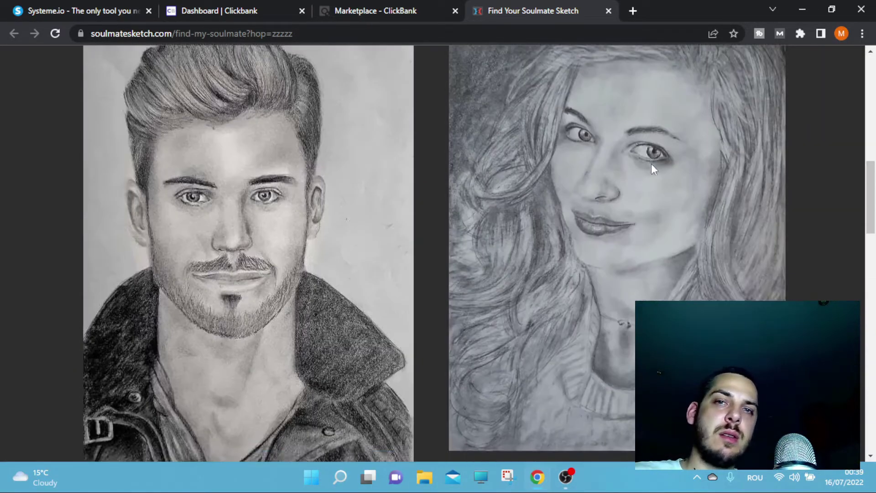
scroll(830, 154, down, 1)
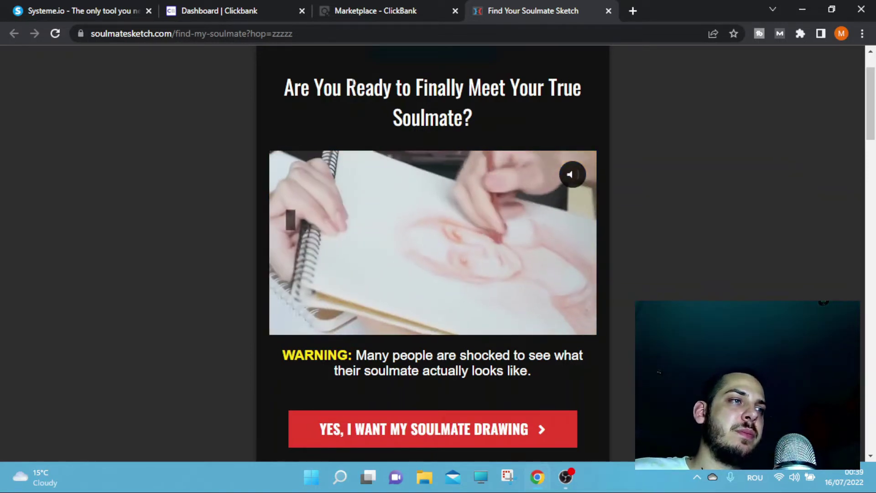
click(385, 13)
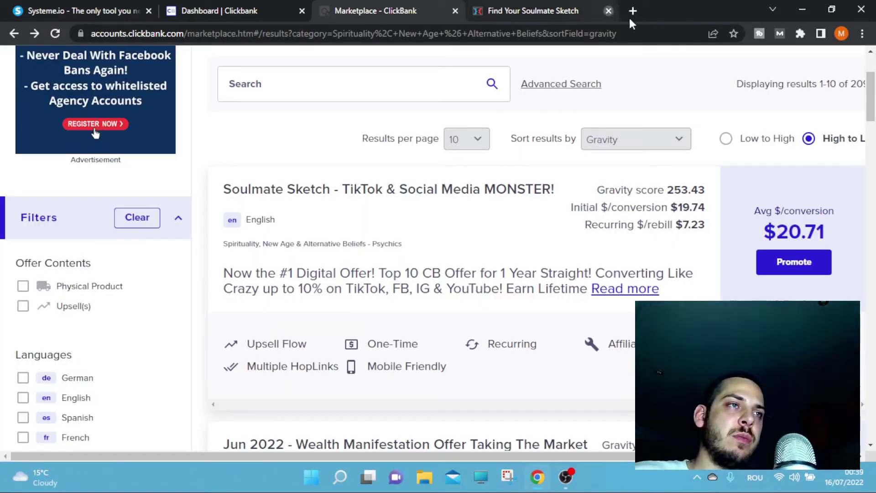
click(608, 11)
Step: Create a HopLink for Soulmate Sketch using the affiliate's account nickname, no tracking ID and the DEFAULT landing page
scroll(716, 279, down, 1)
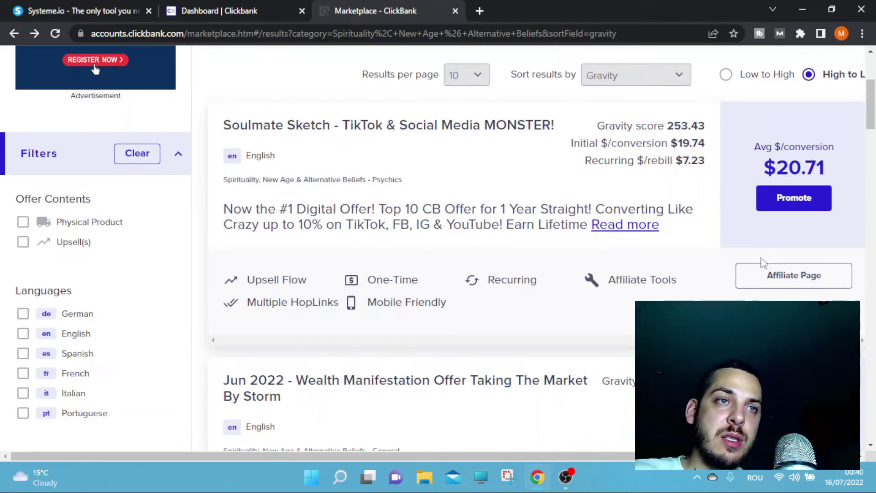
click(780, 206)
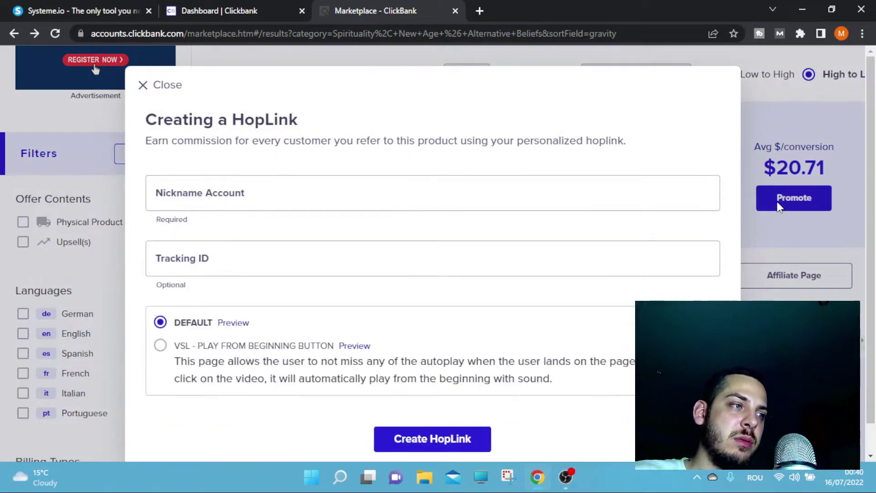
click(351, 181)
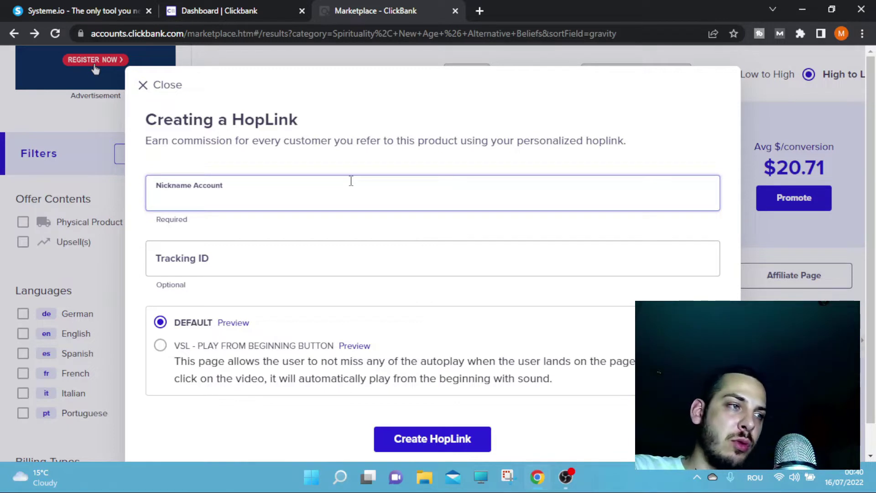
text(madalinmp)
click(228, 250)
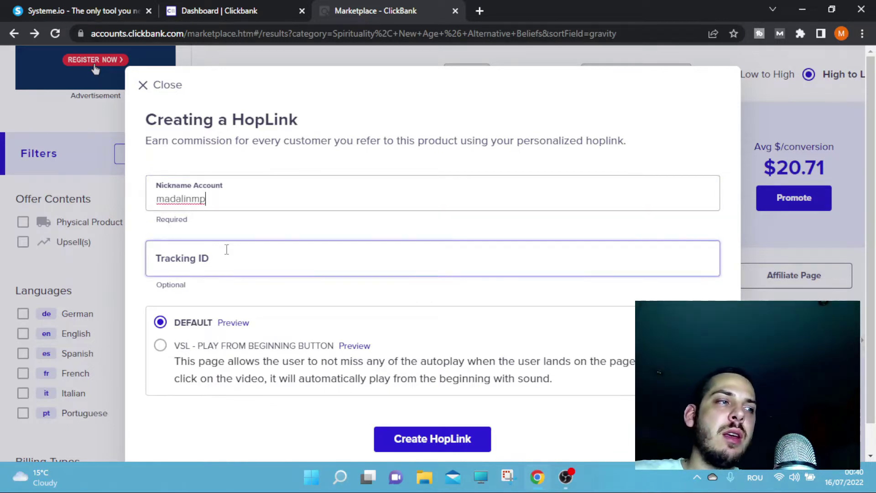
scroll(251, 256, down, 1)
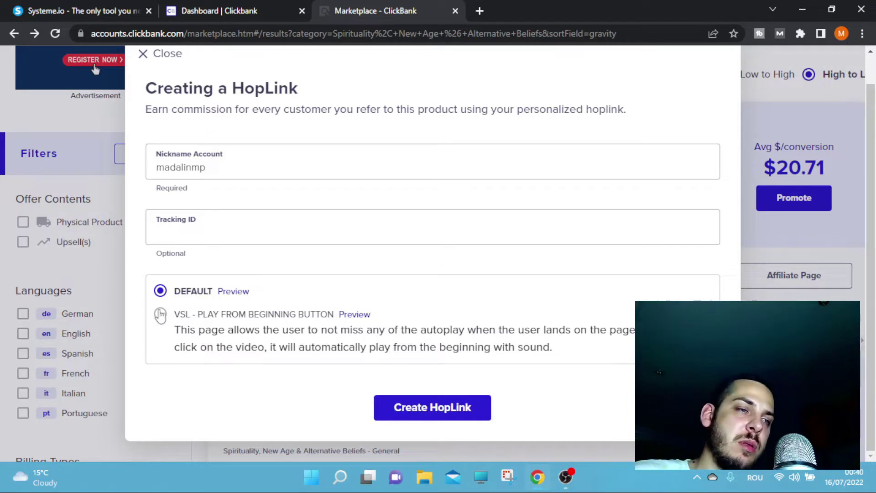
click(462, 416)
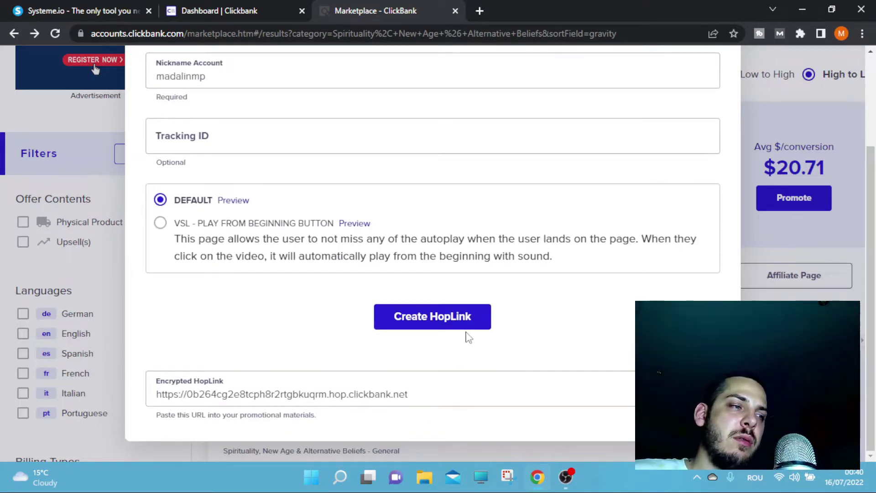
Step: Copy the encrypted HopLink into a Notepad document and minimize the document
click(257, 400)
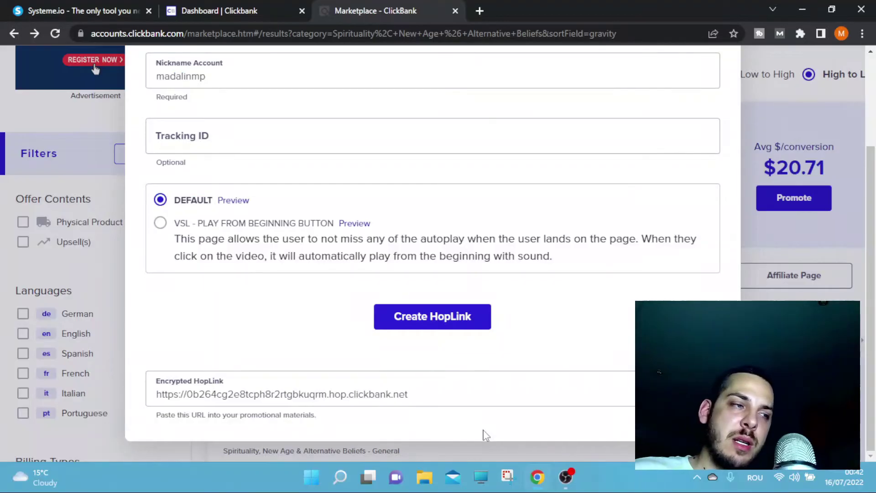
triple_click(395, 395)
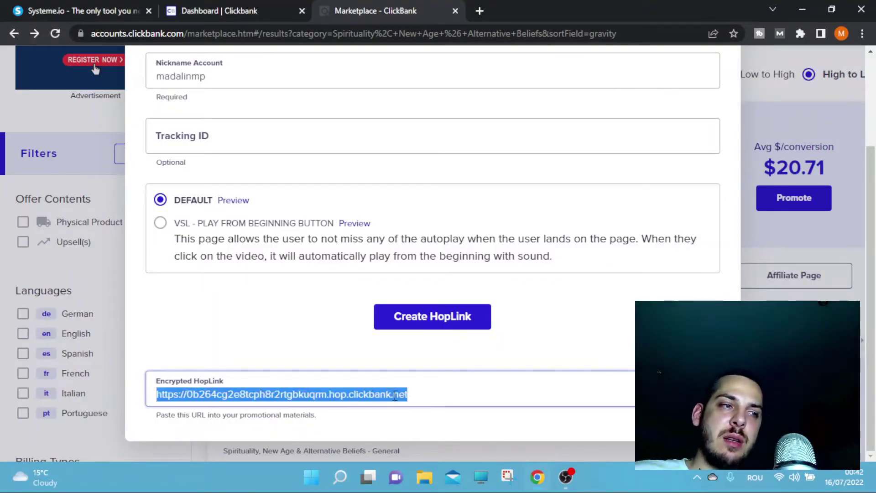
right_click(396, 395)
click(431, 322)
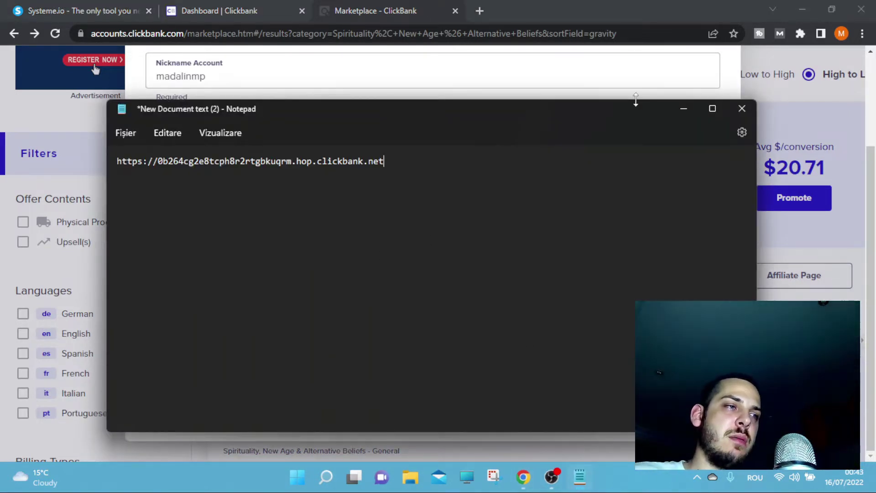
click(681, 113)
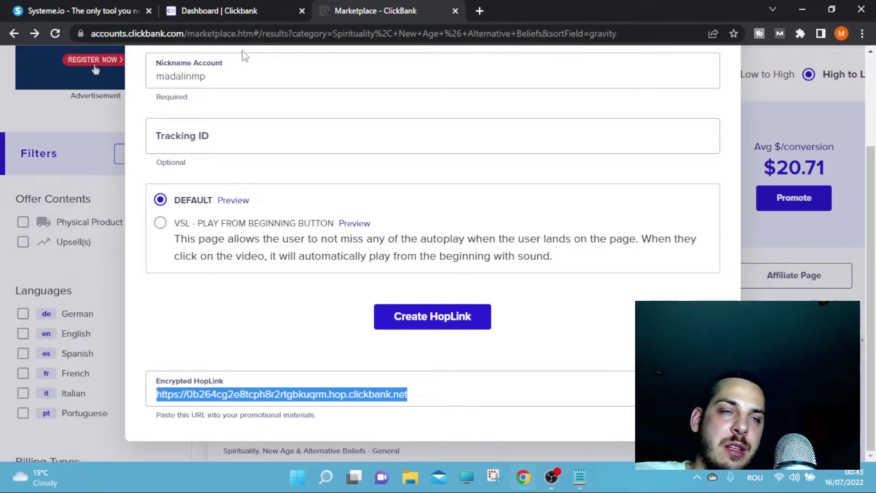
Step: Switch to Systeme.io, sign in to the account and open its list of funnels
click(26, 7)
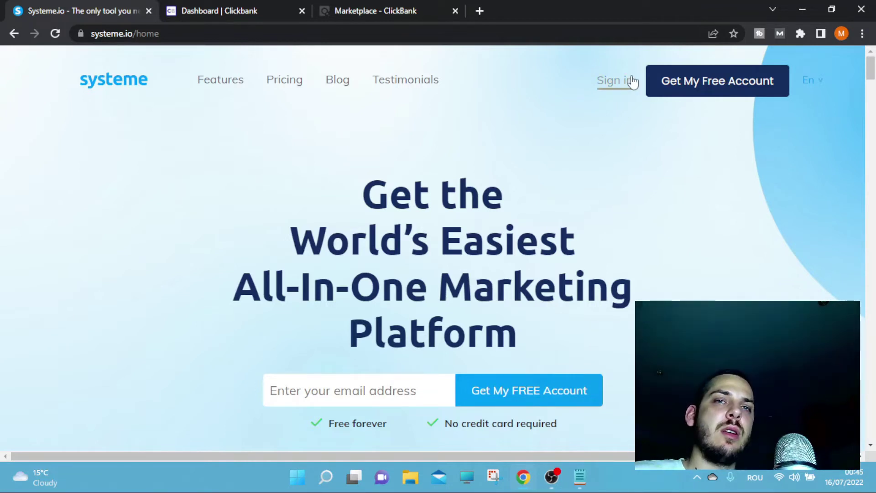
click(622, 86)
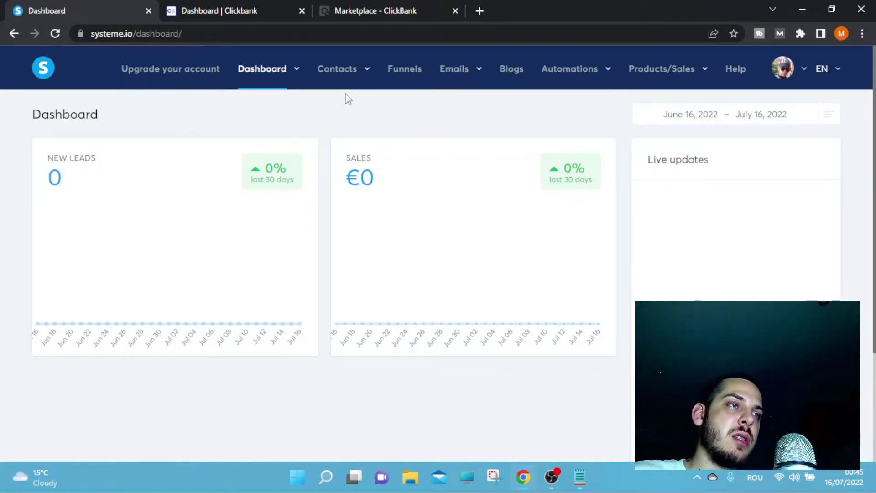
click(416, 73)
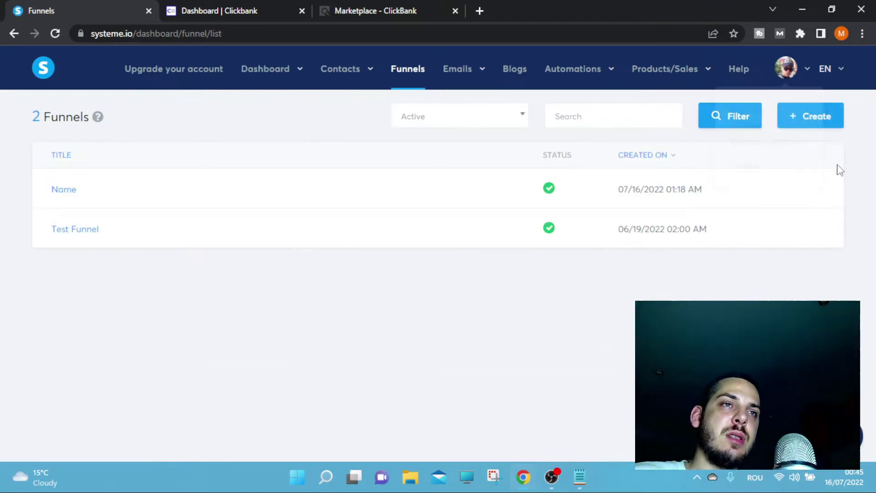
Step: Create a new funnel named Clickbank Spirituality with the Build an audience goal and Euro as its currency
click(814, 116)
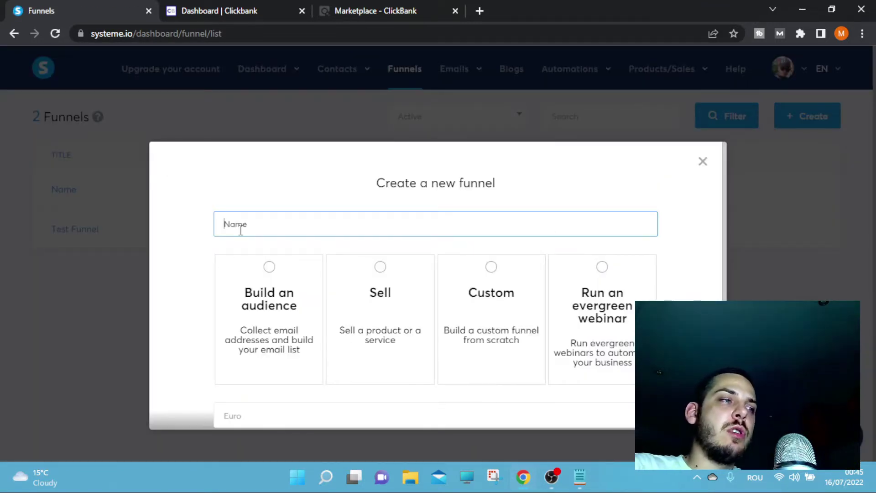
text(F)
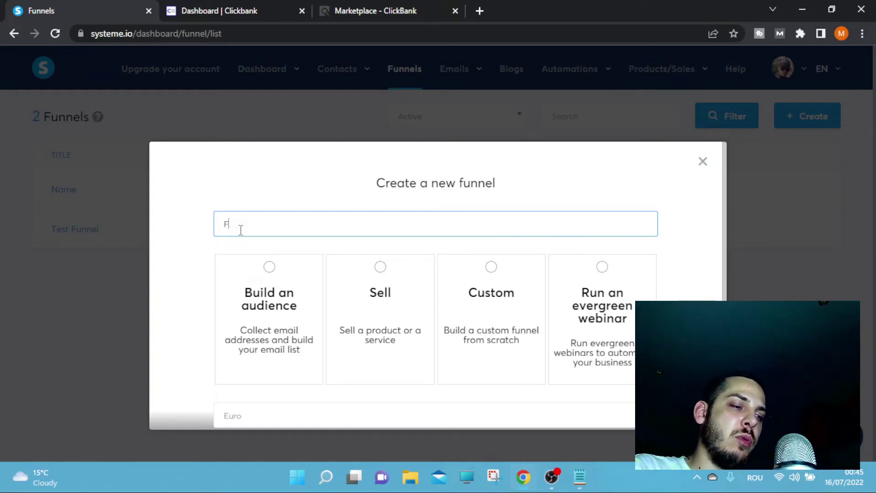
key(BackSpace)
text(Clickbank Spi)
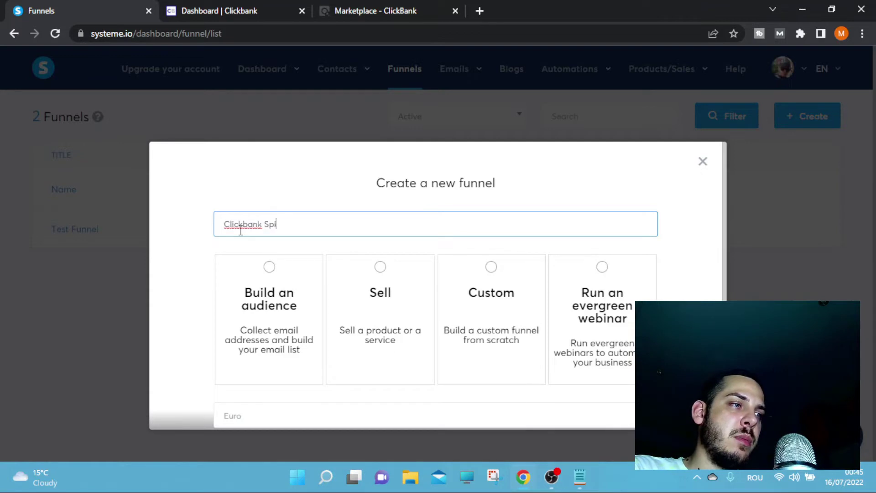
text(lity)
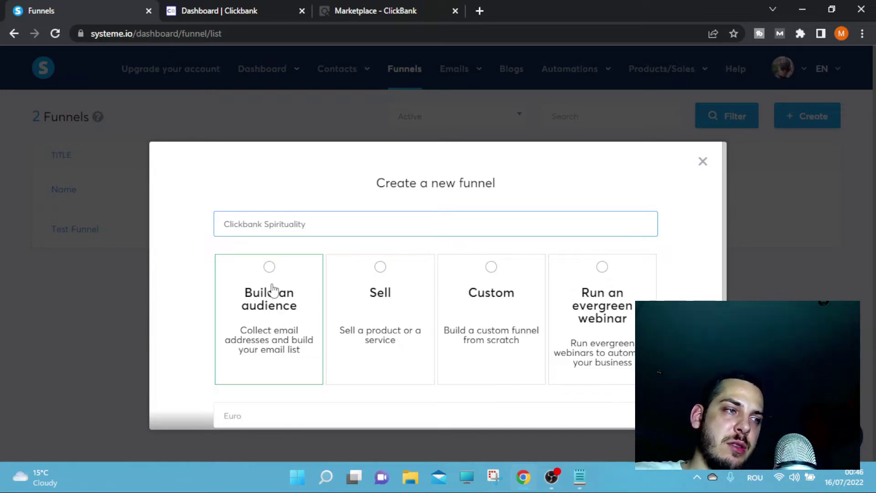
click(269, 268)
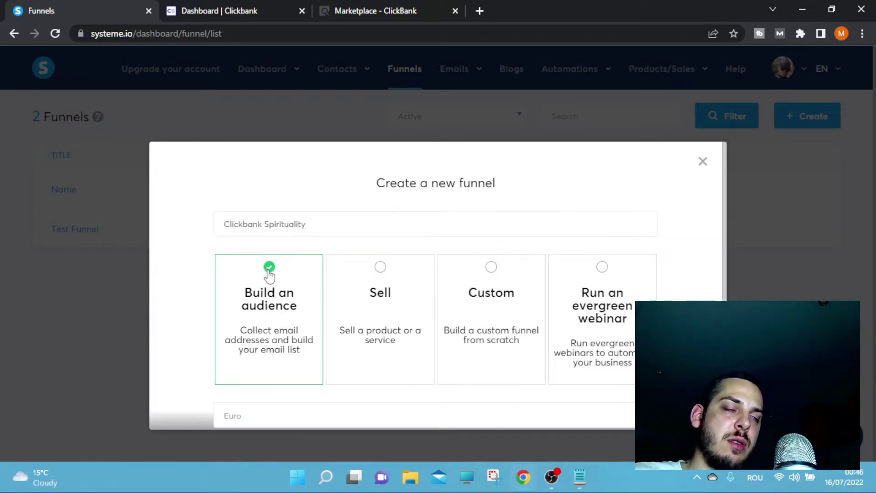
scroll(320, 338, down, 2)
click(371, 357)
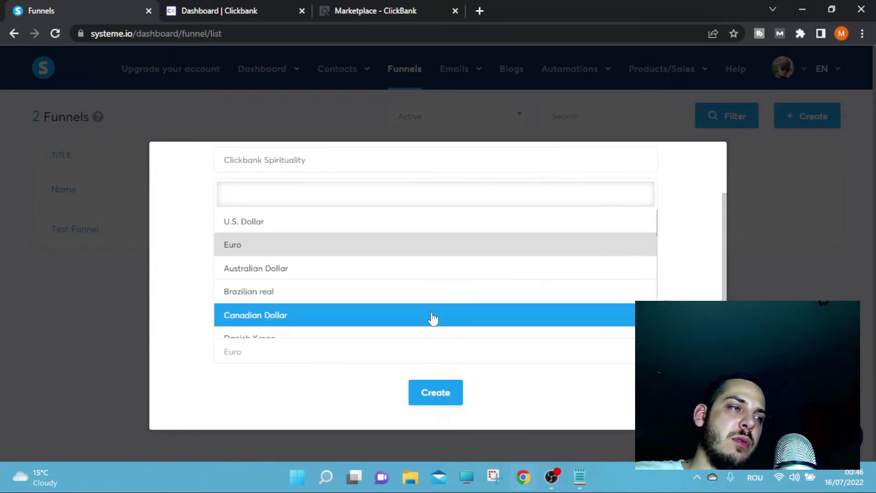
click(313, 249)
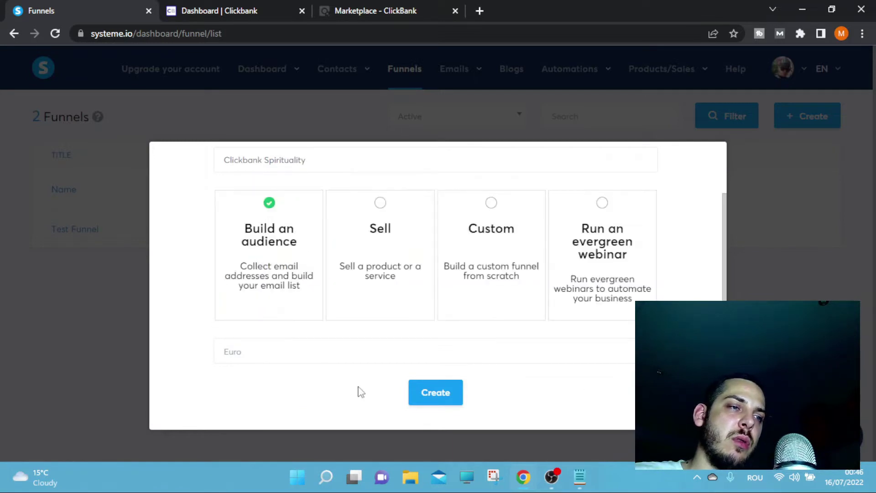
click(441, 394)
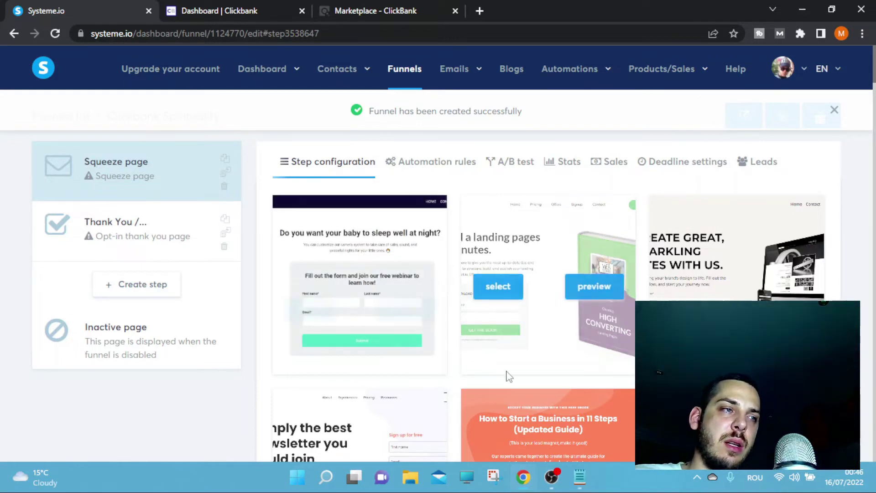
Step: Choose the mountain-background template headed "The 3 step system to sell on autopilot!" for the funnel's squeeze page
scroll(508, 324, down, 1)
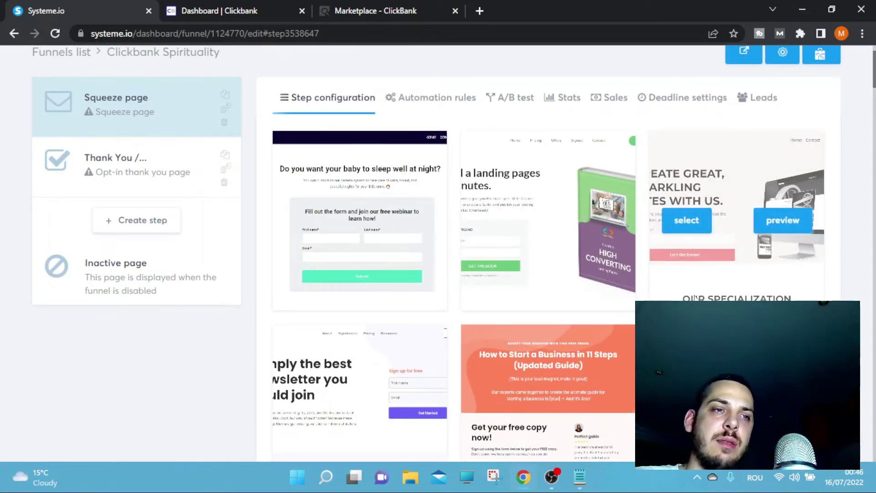
scroll(580, 383, down, 4)
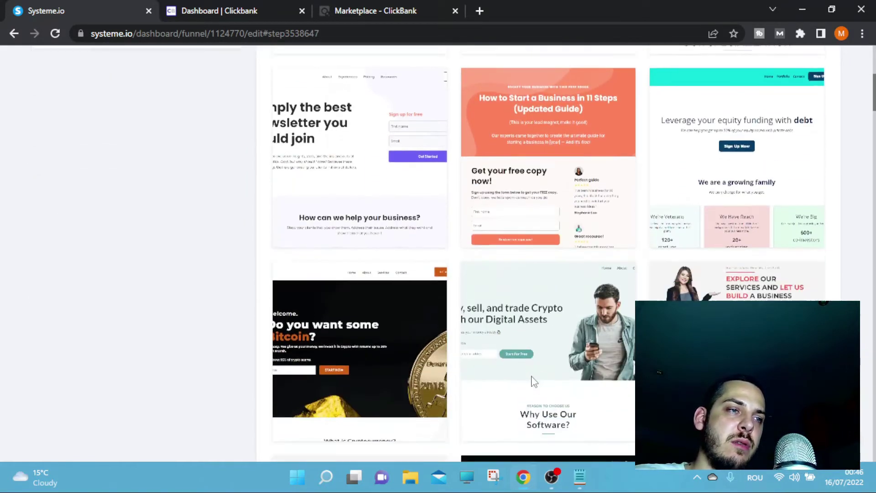
scroll(534, 381, down, 4)
scroll(538, 372, up, 2)
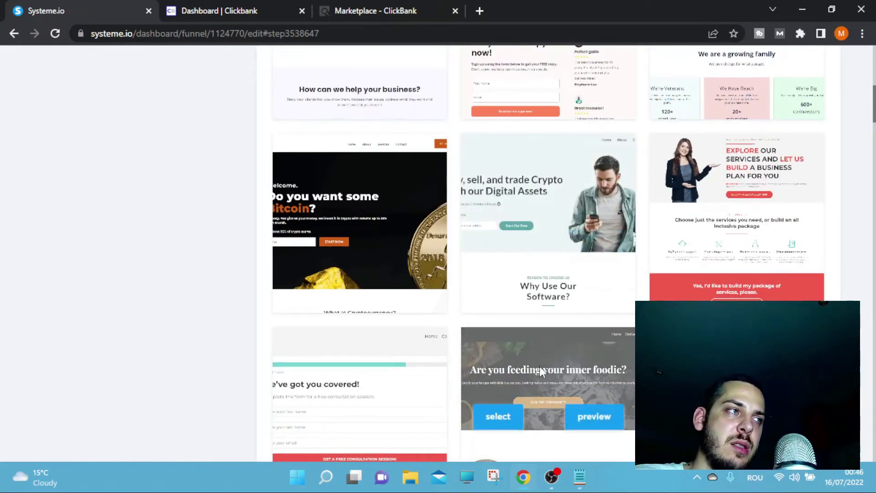
scroll(365, 314, down, 1)
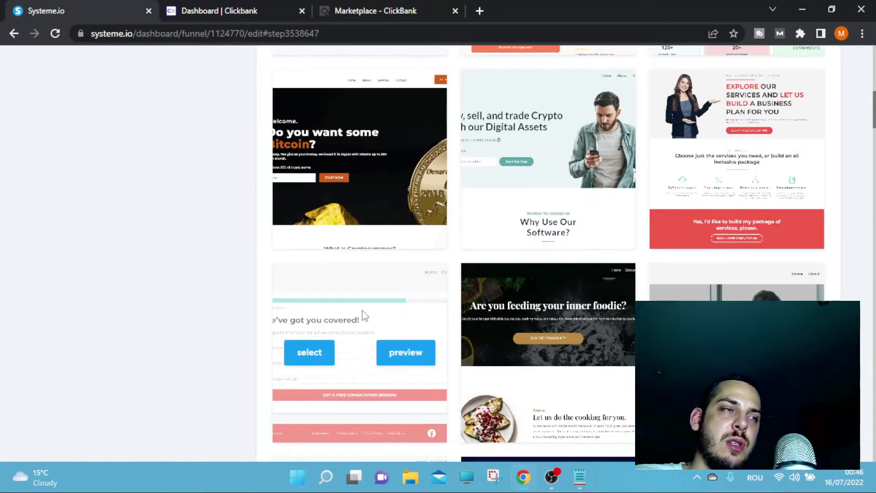
scroll(365, 315, down, 15)
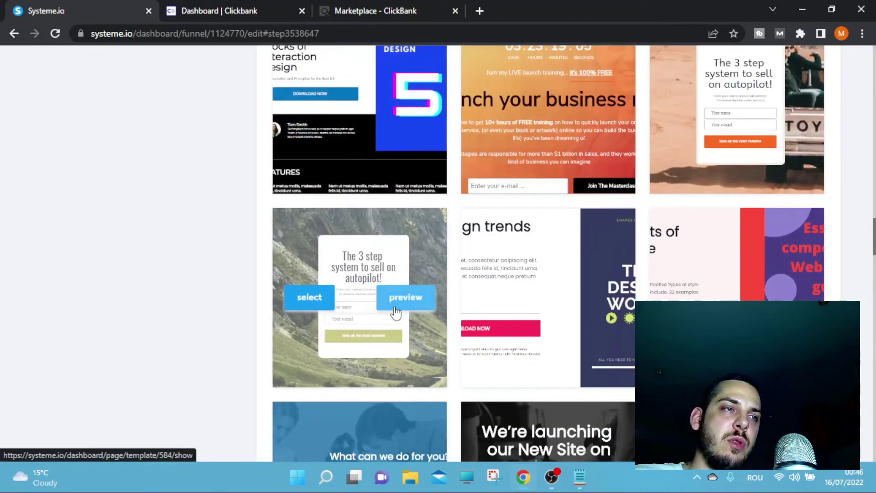
scroll(395, 312, down, 2)
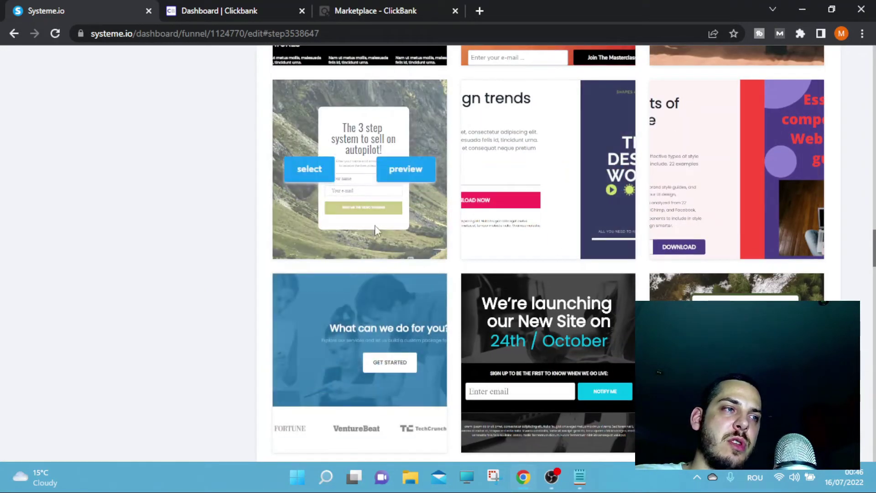
click(313, 169)
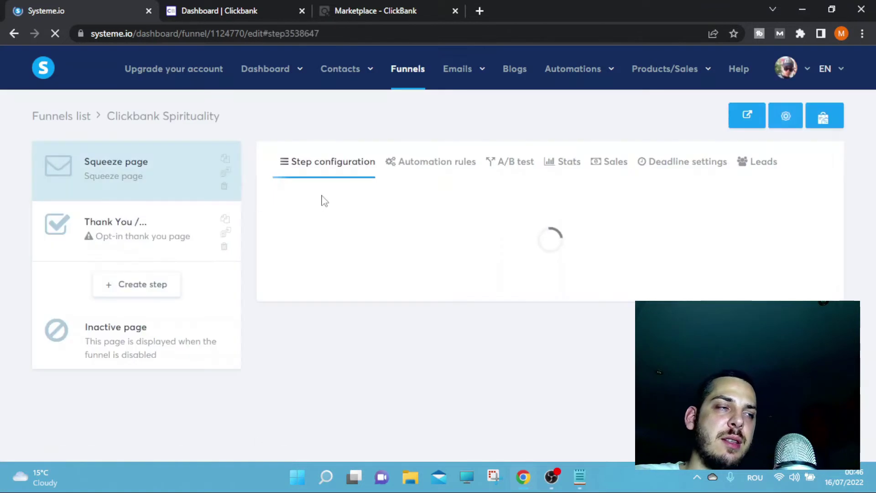
Step: Rename the squeeze page step as Spirituality, save the funnel step and open its page for editing
triple_click(369, 230)
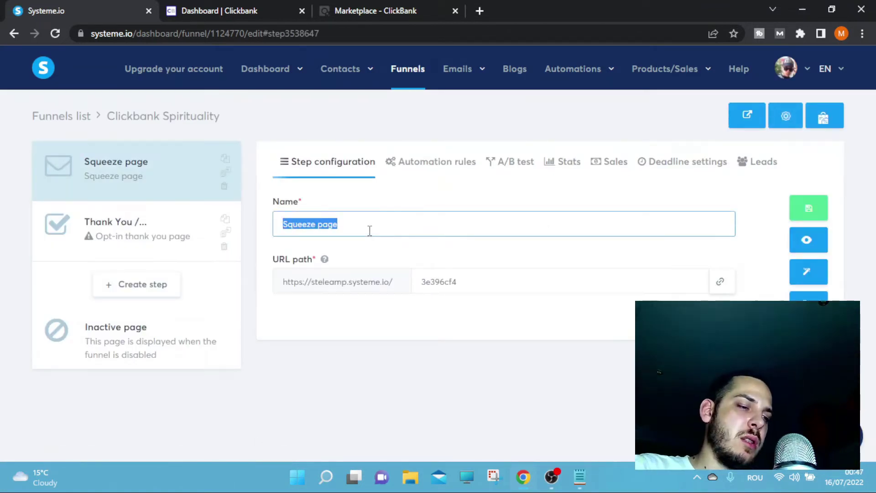
text(Spirituality)
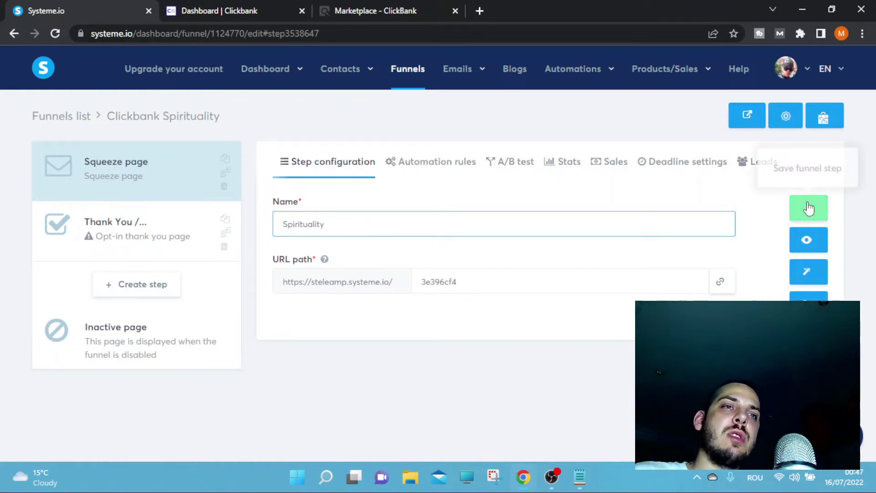
click(808, 207)
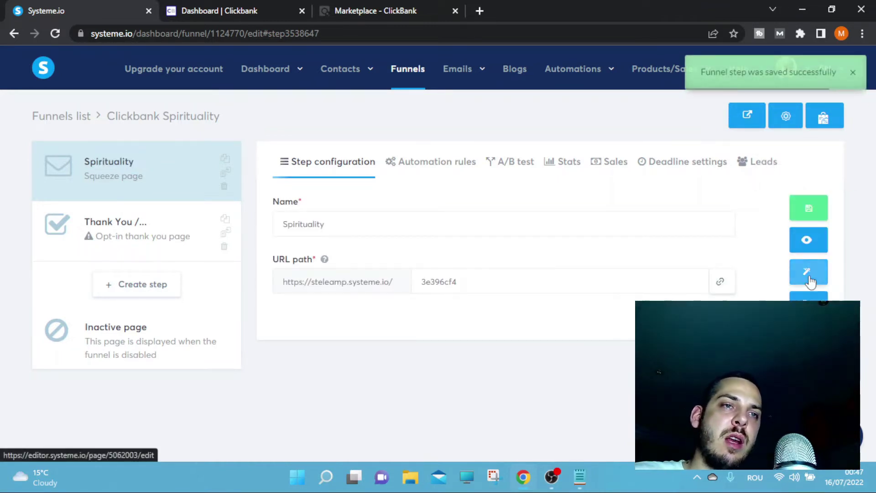
click(809, 281)
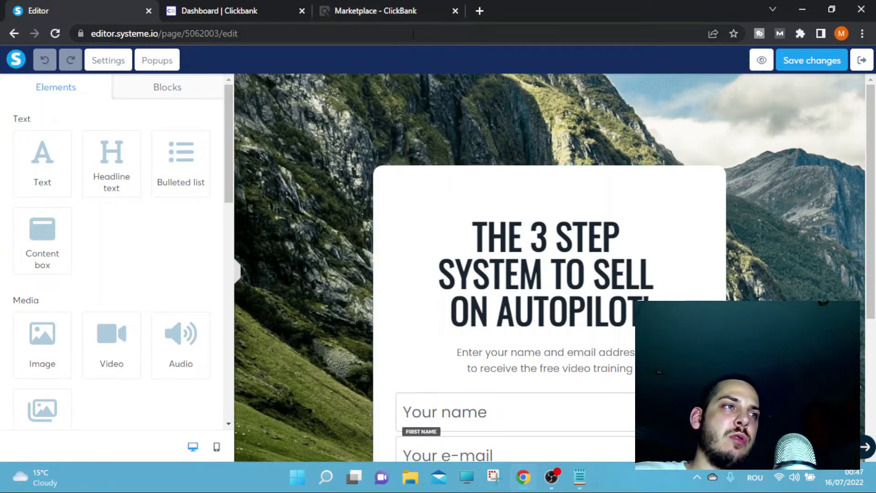
Step: Open Pixabay in a new browser tab and search its images for "soulmate"
click(479, 11)
click(412, 291)
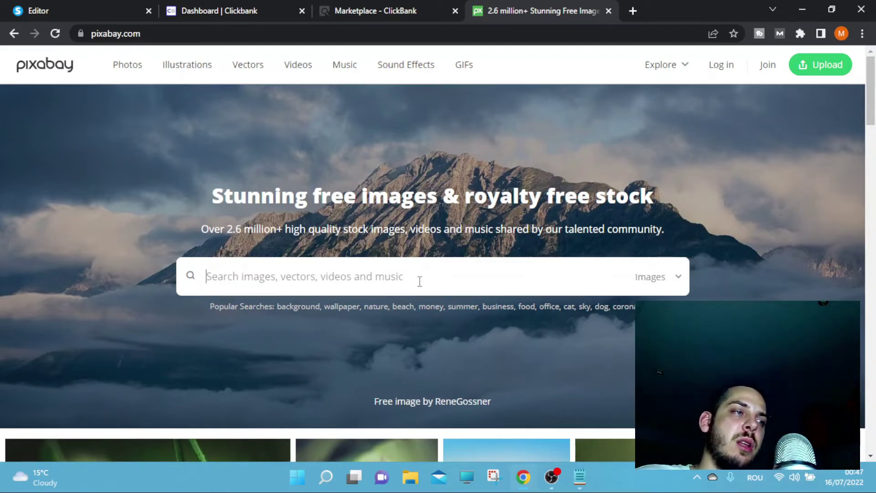
text(soul)
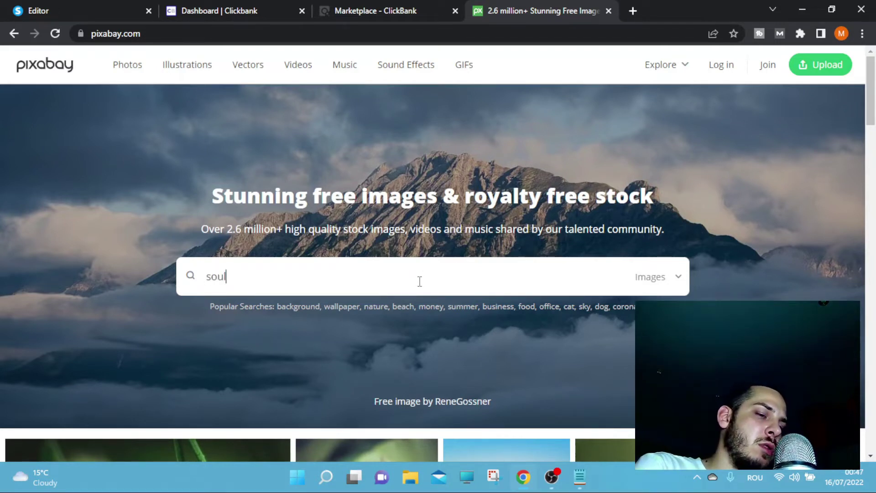
text(mate)
key(Return)
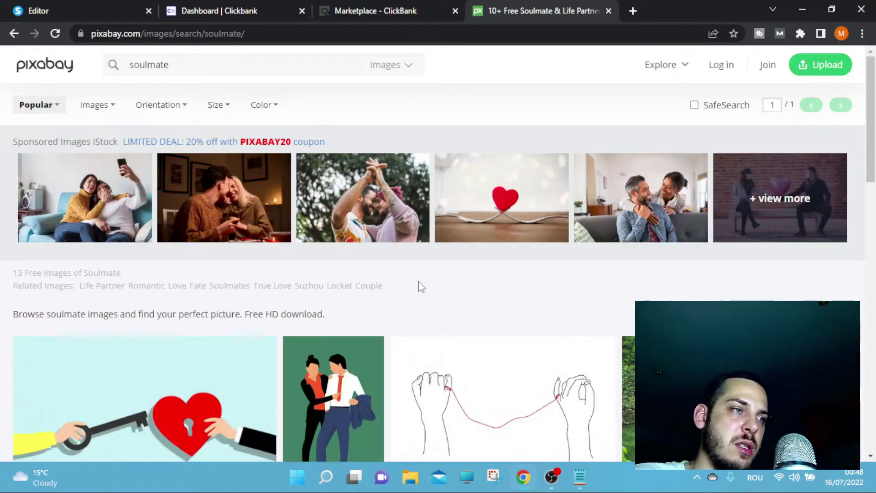
Step: Download the free black-and-white photo of a smiling woman in a hat beside a man in a light jacket
scroll(392, 326, down, 5)
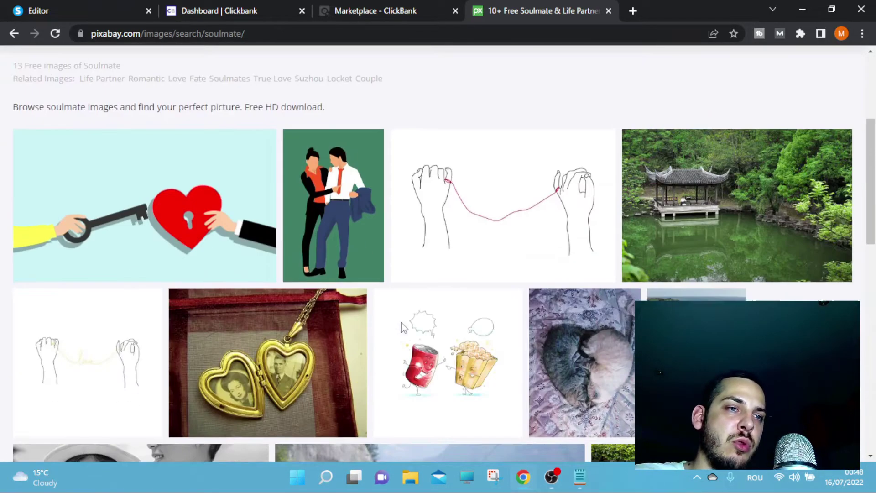
scroll(401, 326, down, 8)
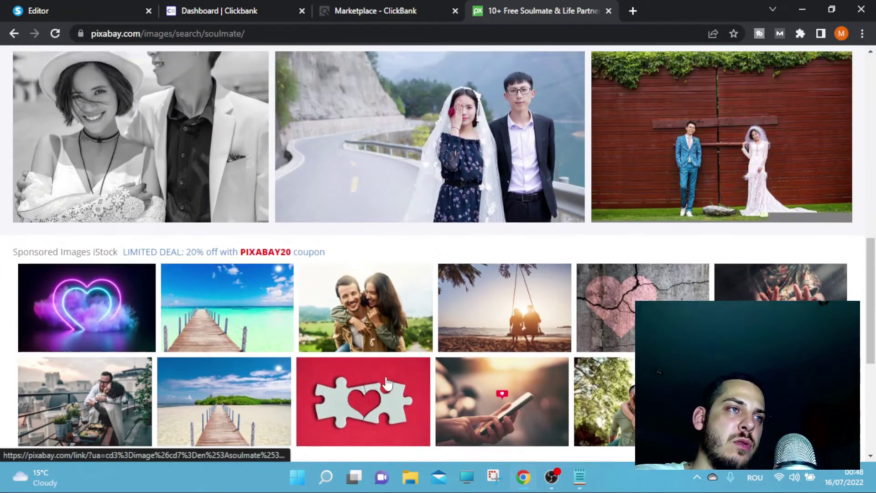
scroll(388, 383, down, 6)
scroll(389, 393, up, 13)
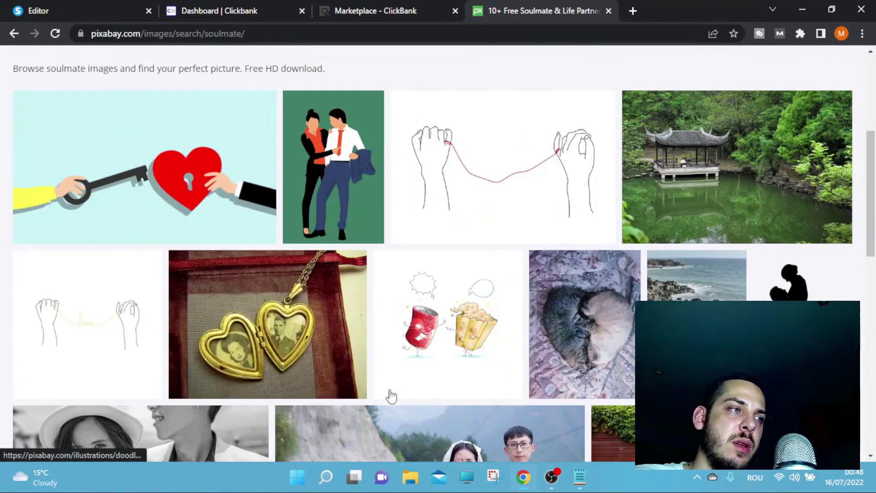
scroll(391, 396, up, 5)
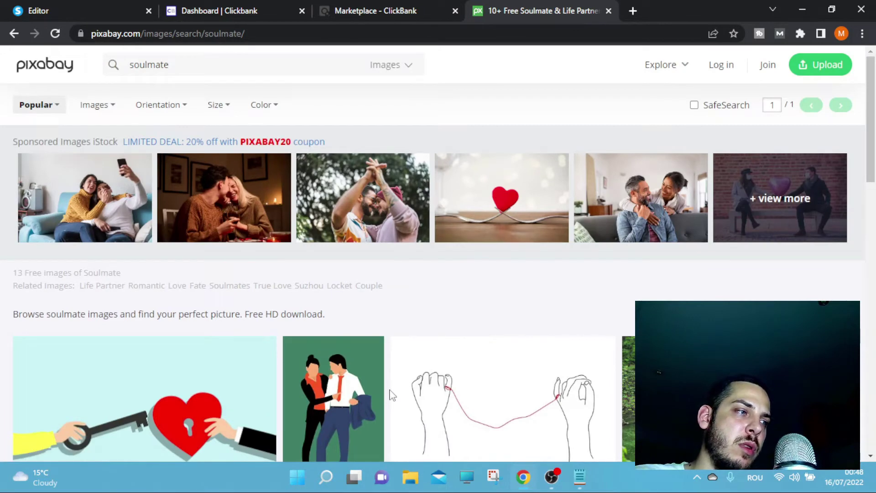
scroll(391, 397, down, 10)
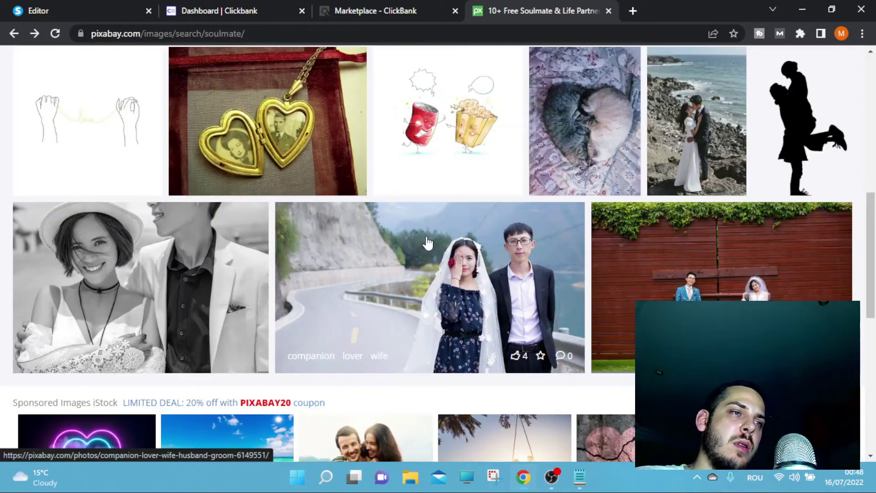
click(182, 282)
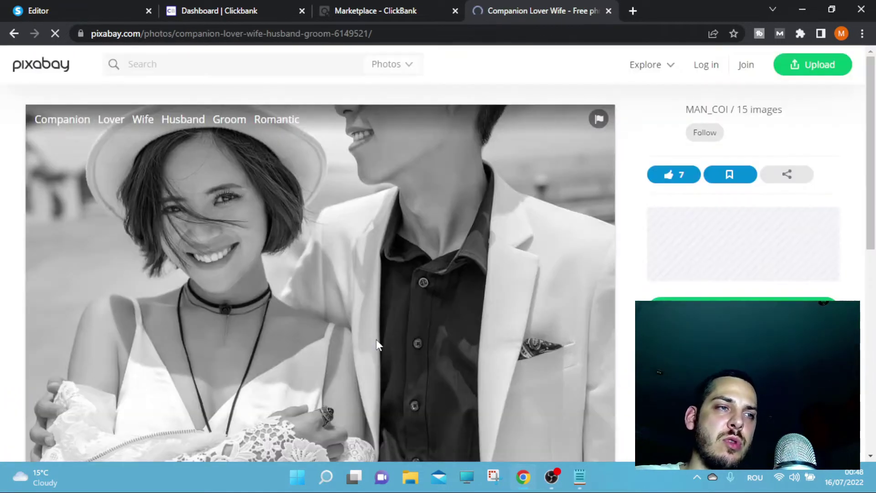
click(375, 339)
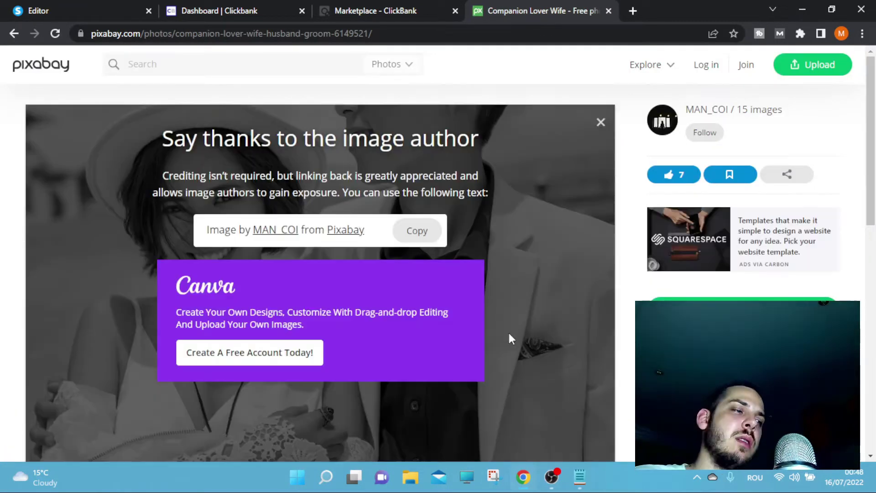
Step: Back in the Systeme.io editor, replace the section's mountain background image with the downloaded companion-6149521_1920 photo
click(38, 10)
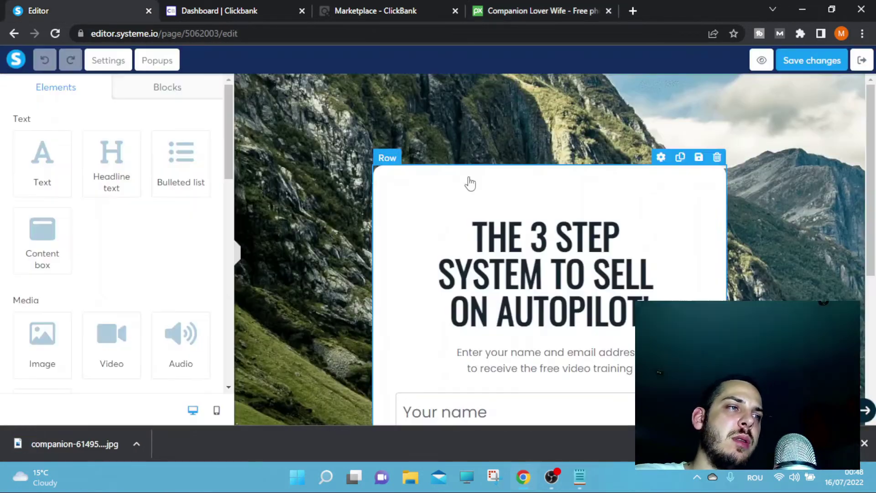
click(332, 131)
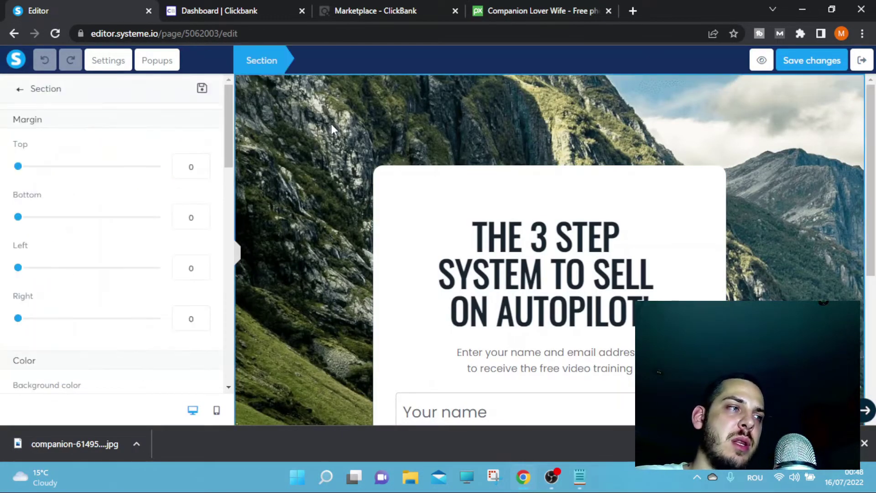
scroll(114, 228, down, 10)
scroll(167, 244, up, 2)
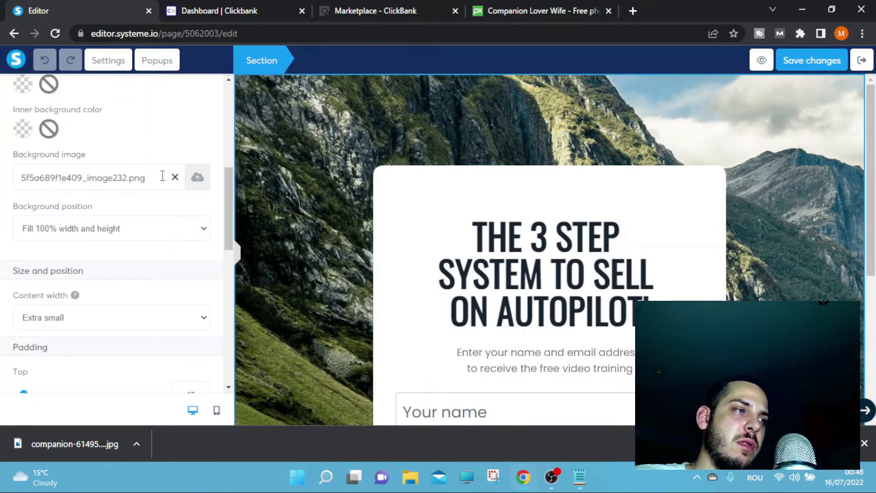
drag(46, 156, 126, 159)
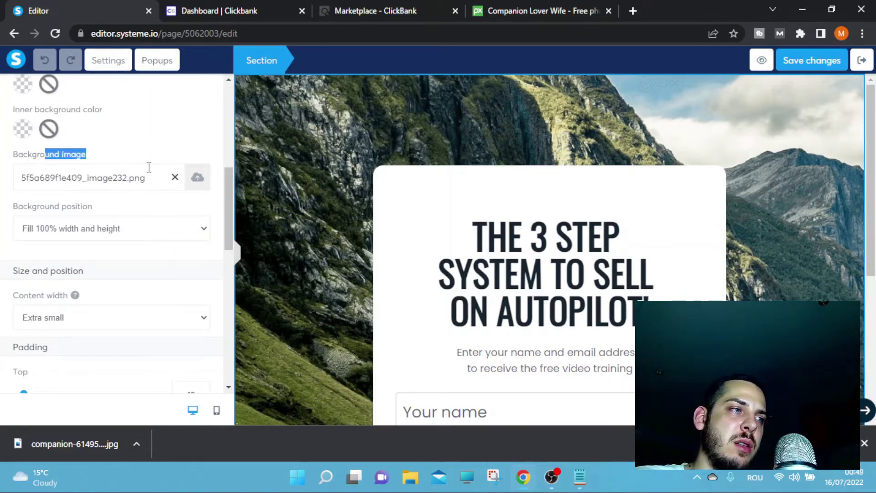
click(175, 177)
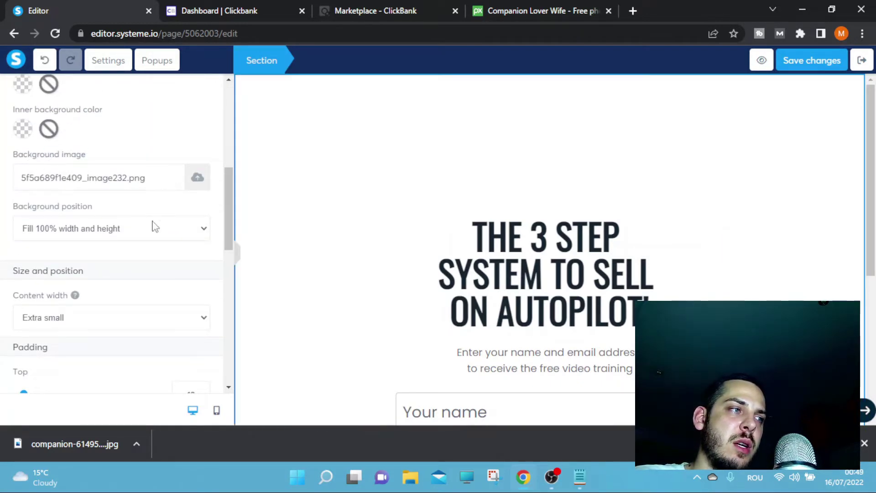
click(197, 178)
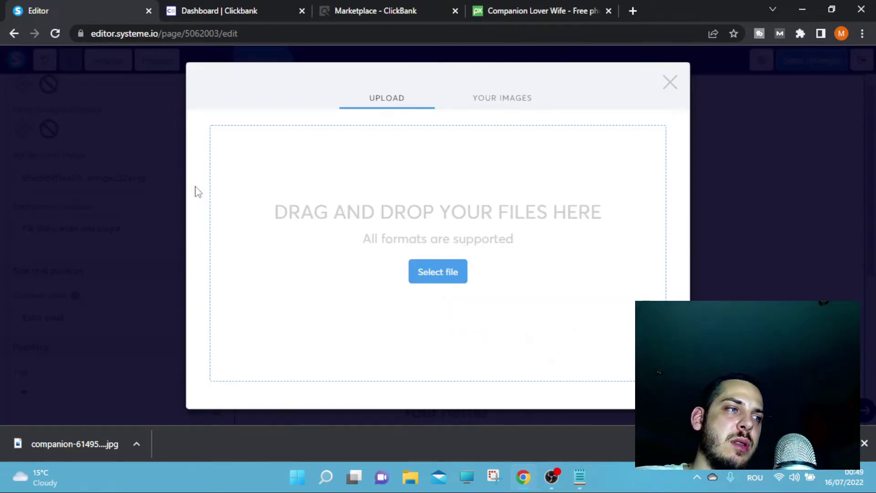
click(457, 279)
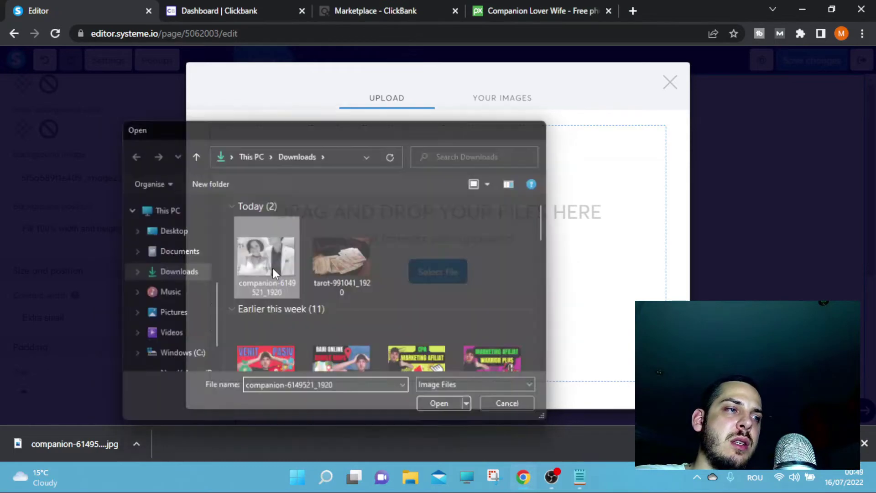
double_click(272, 268)
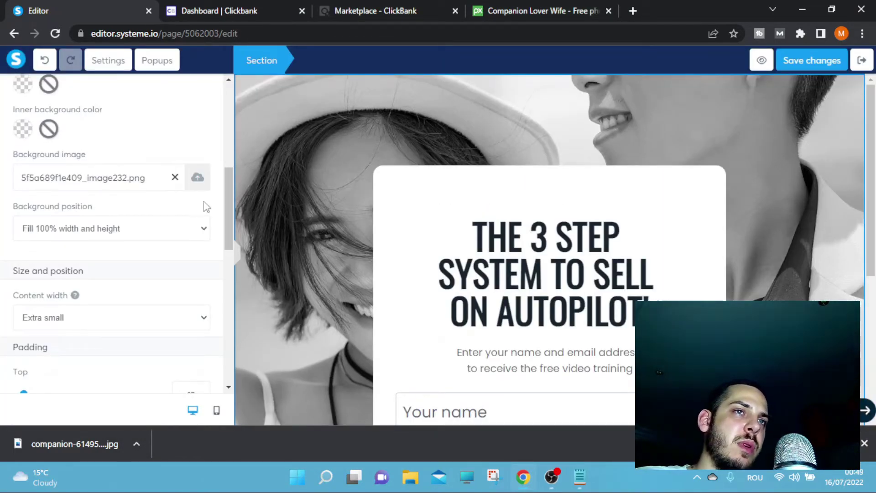
scroll(228, 237, up, 3)
Step: Open the Soulmate Sketch sales page from the ClickBank marketplace and copy its headline "Are You Ready to Finally Meet Your True Soulmate?"
click(431, 6)
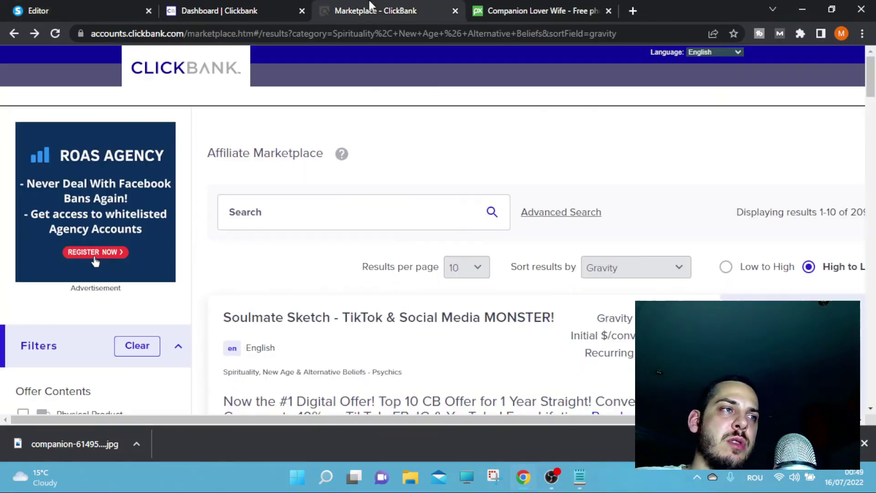
scroll(309, 228, down, 4)
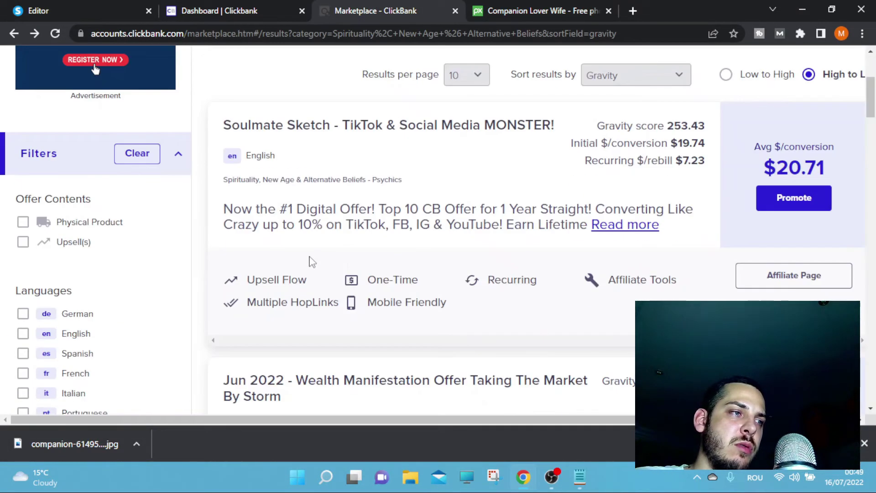
click(330, 124)
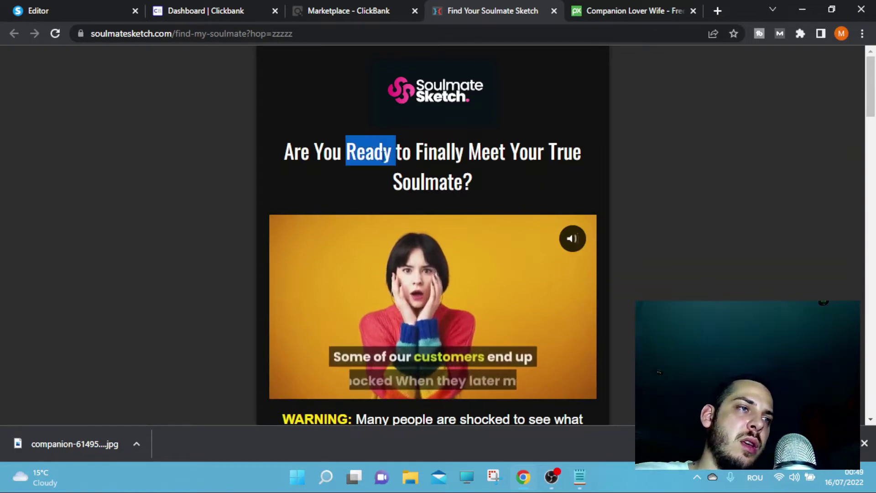
triple_click(368, 152)
key(ctrl+c)
click(349, 10)
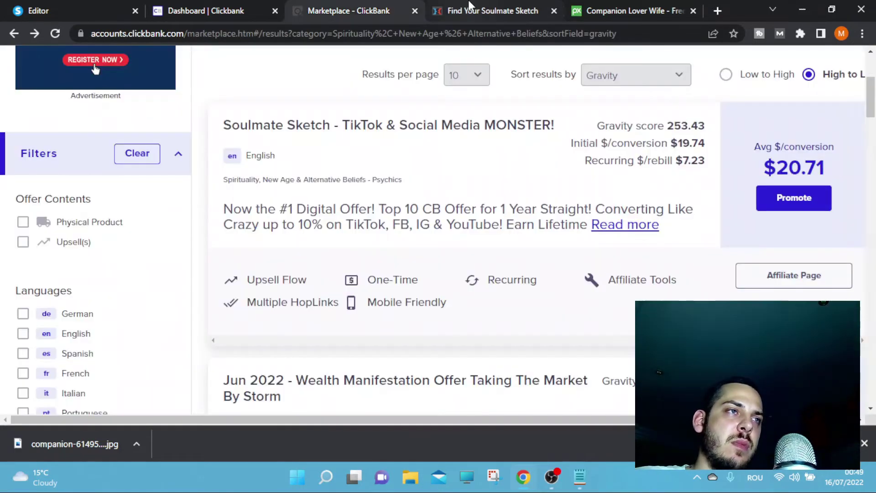
click(493, 10)
Step: Replace the squeeze page's main headline with the copied text "Are You Ready to Finally Meet Your True Soulmate?"
click(39, 11)
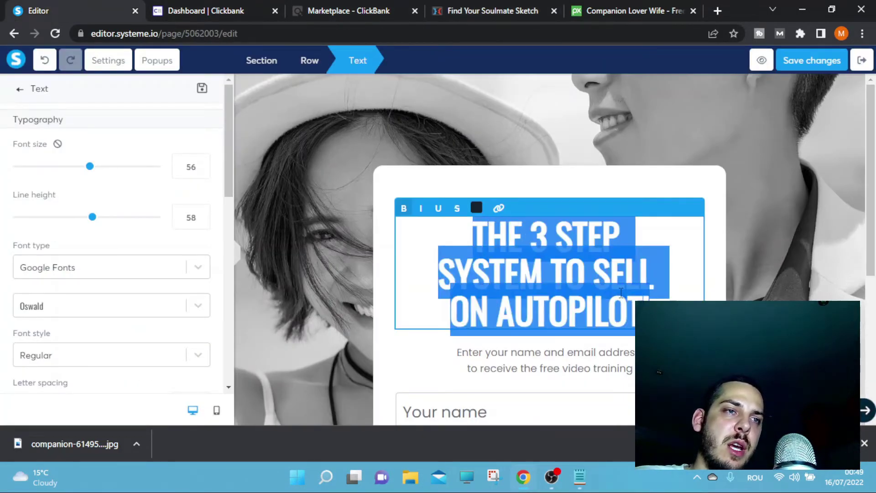
right_click(620, 292)
click(344, 147)
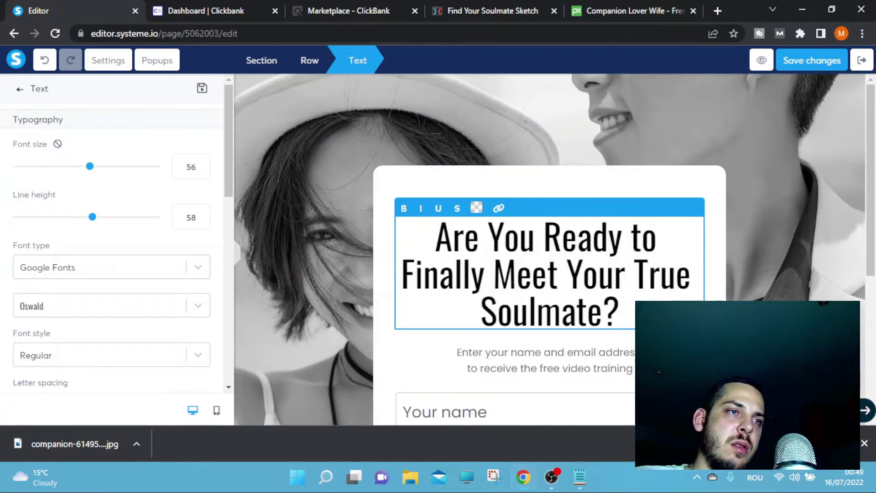
Step: Replace the second line of the text above the form fields with "to meet your true soulmate"
drag(554, 367, 634, 367)
click(512, 292)
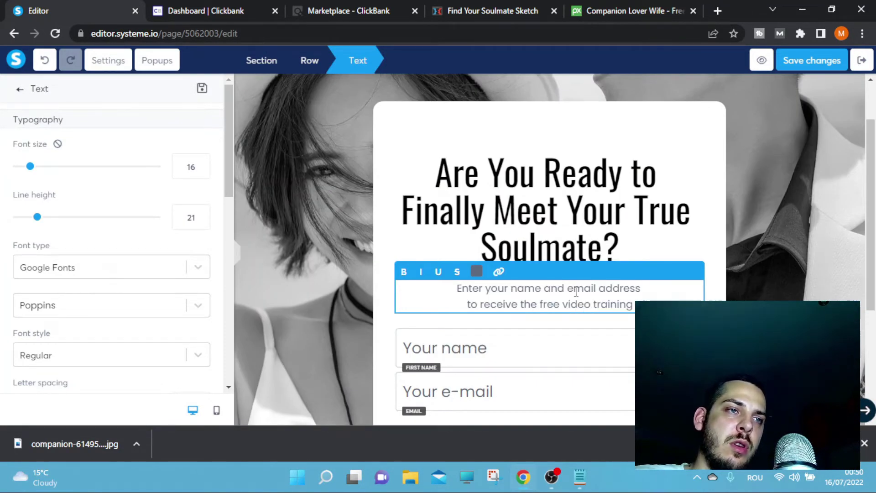
triple_click(520, 305)
text(to meet your true soulmate)
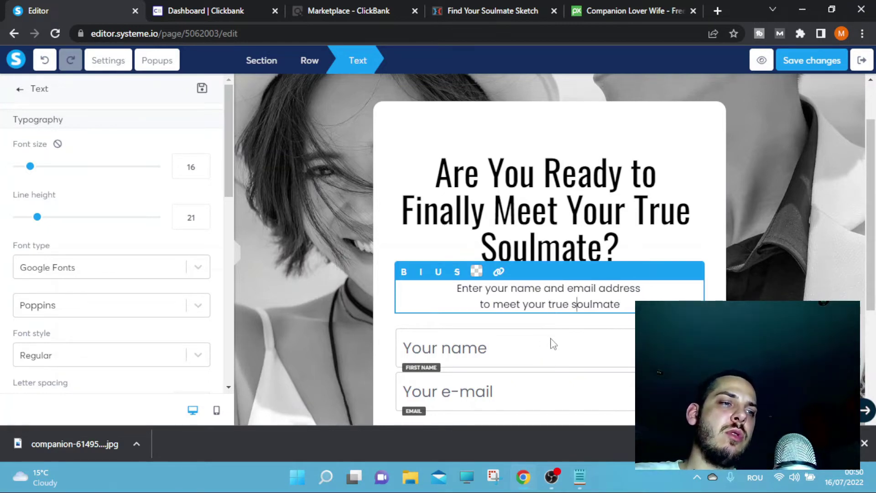
Step: Change the background color of the form's submit button to the magenta shade AE3F8C
scroll(553, 343, down, 3)
click(477, 321)
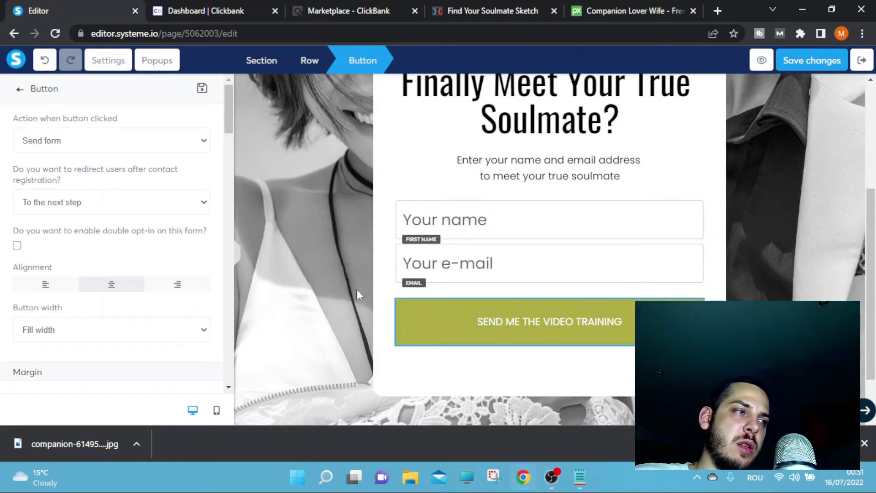
scroll(23, 141, down, 10)
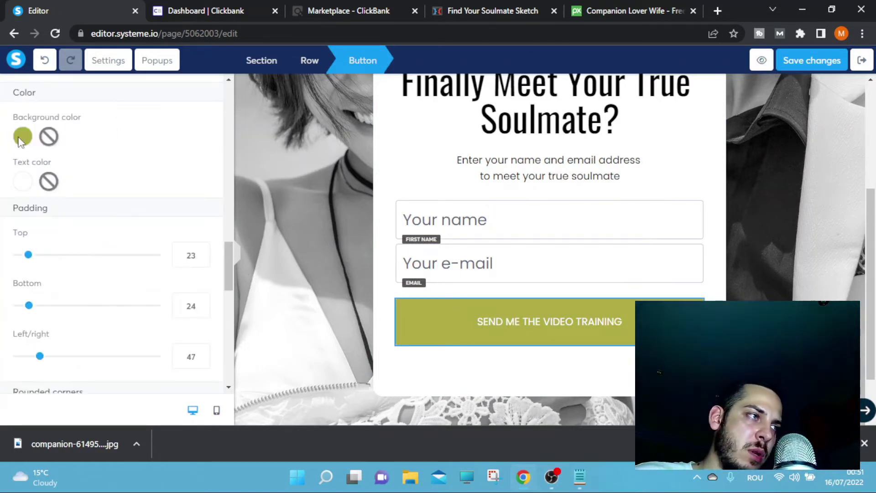
click(22, 136)
click(181, 223)
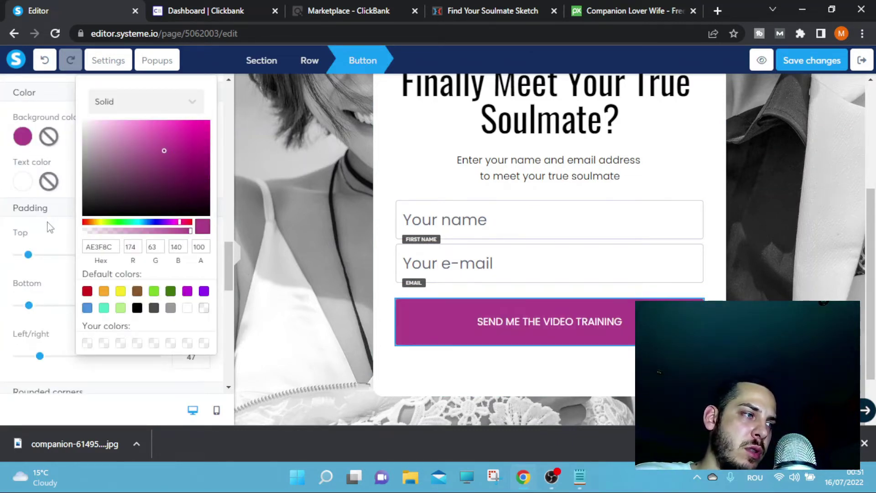
Step: Add a drop shadow to the form's submit button
scroll(32, 321, down, 8)
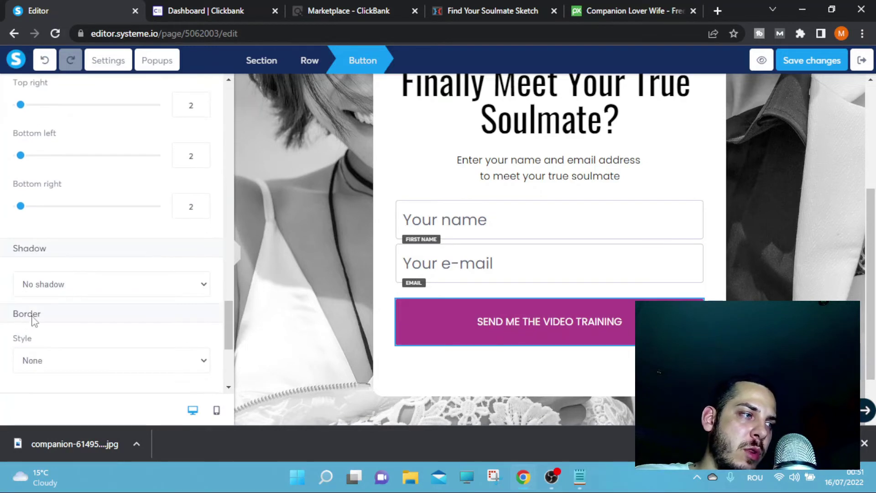
click(55, 284)
click(59, 344)
Step: Select the submit button's whole label text "SEND ME THE VIDEO TRAINING" for editing
scroll(114, 273, down, 8)
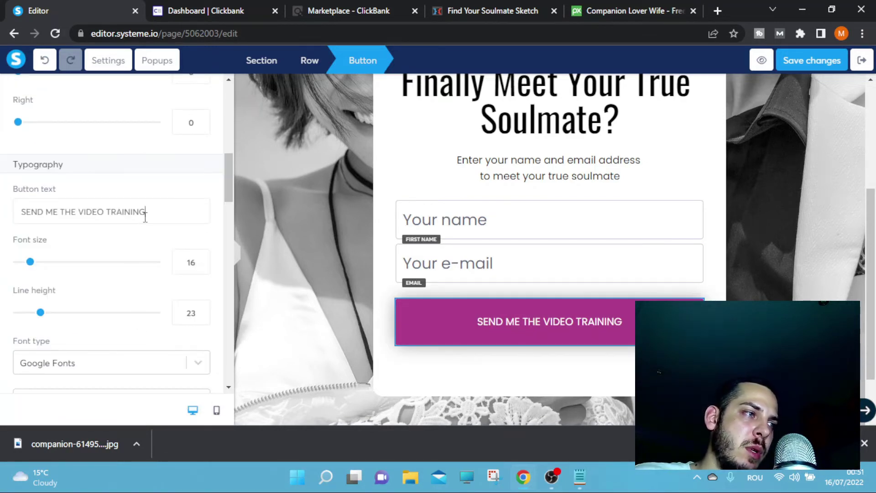
triple_click(145, 215)
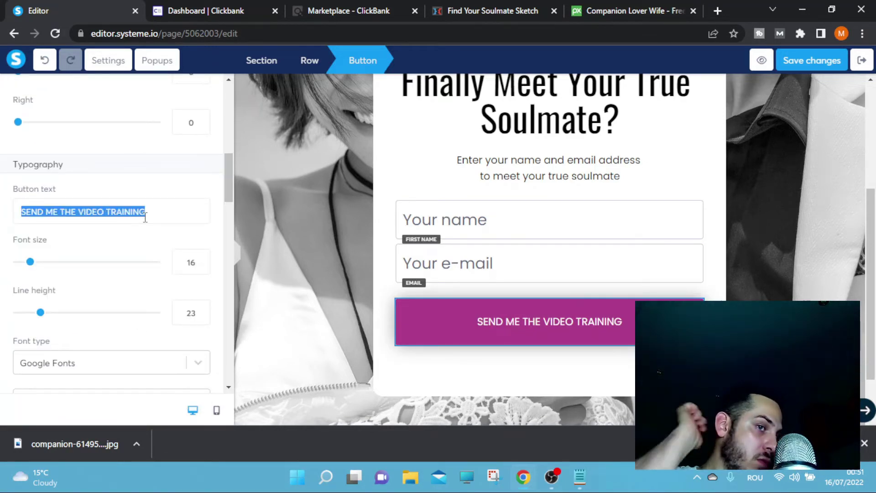